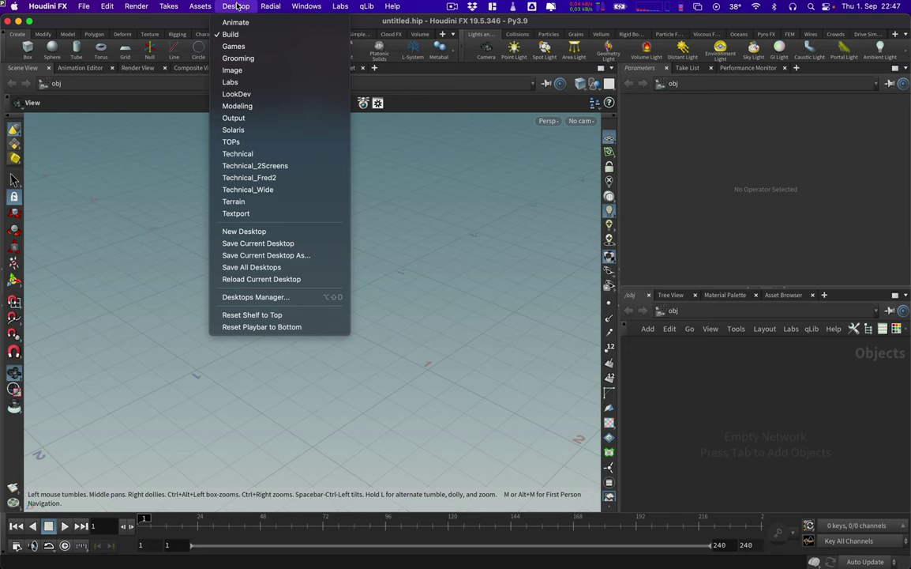
- Switch the interface layout to the Technical desktop and show the obj network in the network editor
{"action": "left_click", "coordinate": [261, 153]}
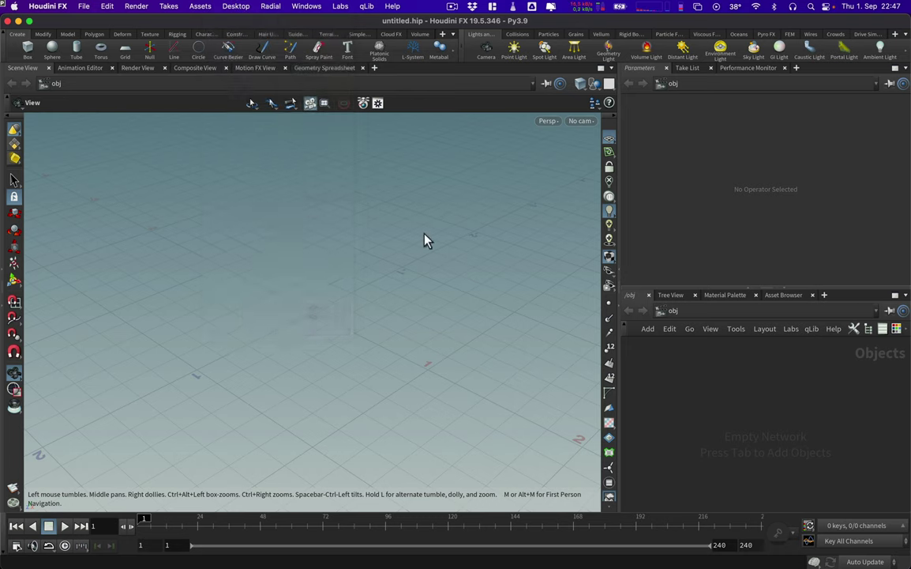
{"action": "left_click", "coordinate": [519, 85]}
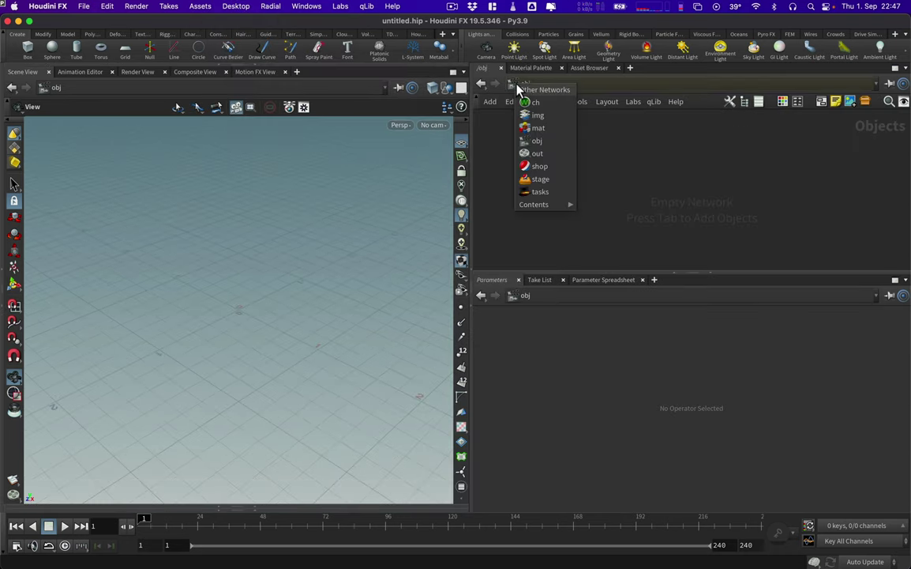
{"action": "left_click", "coordinate": [538, 142]}
- Add a Geometry node to the object network and enter it
{"action": "key", "text": "Tab"}
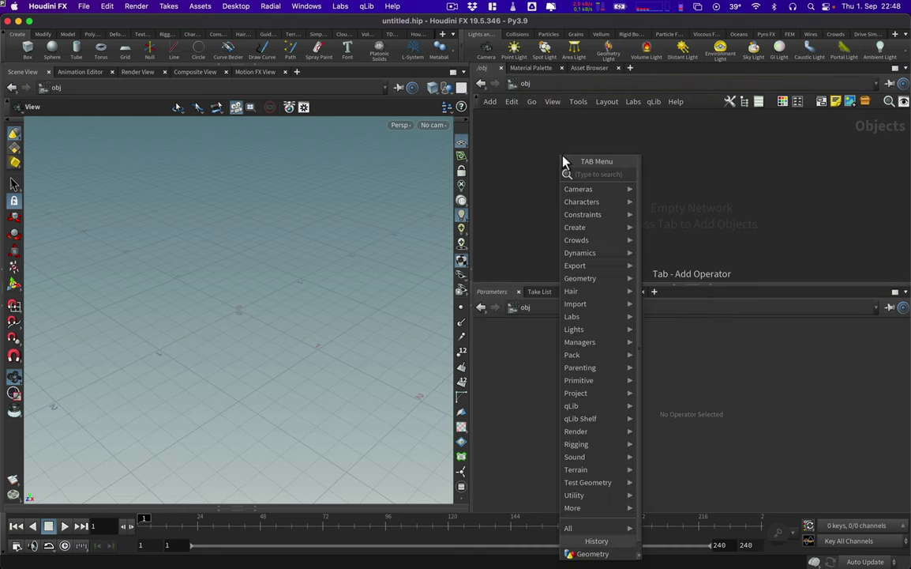
{"action": "type", "text": "geo"}
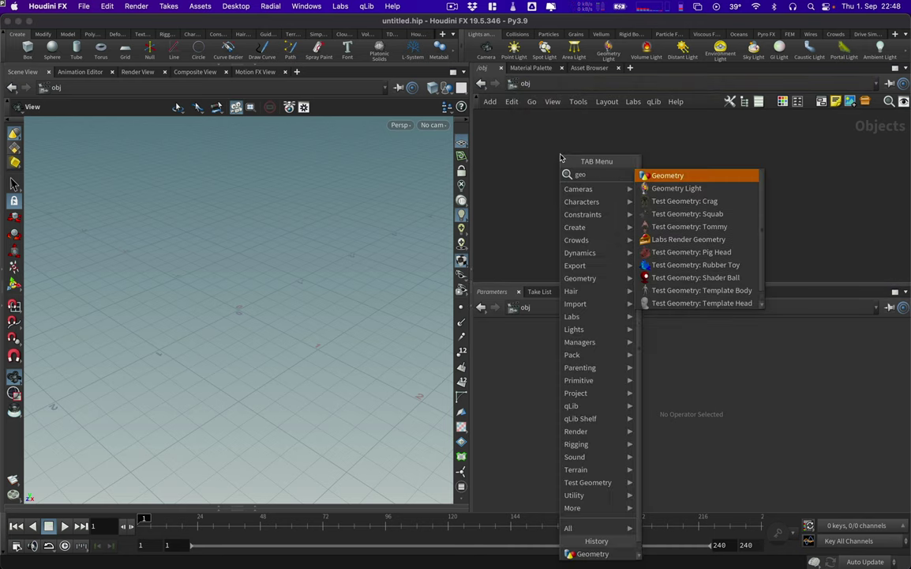
{"action": "key", "text": "Return"}
{"action": "left_click", "coordinate": [624, 200]}
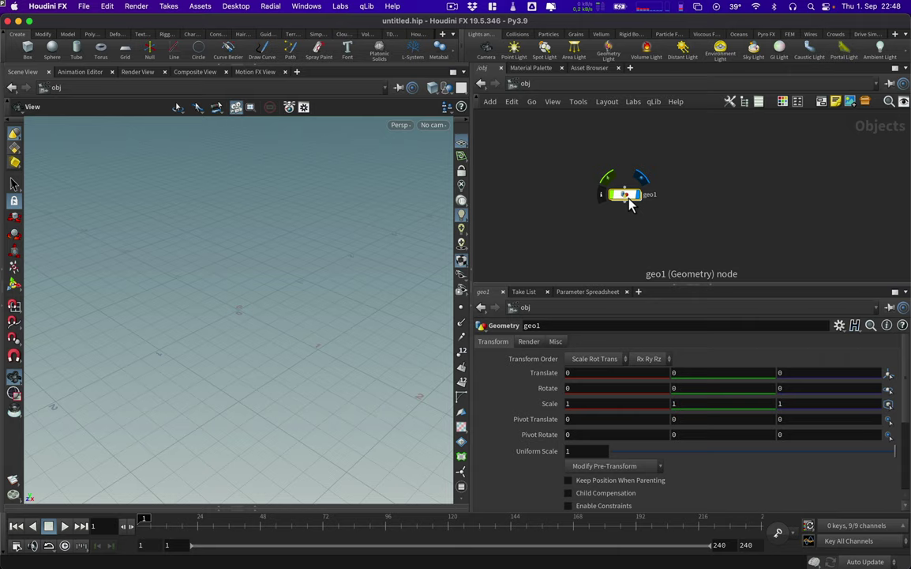
{"action": "double_click", "coordinate": [629, 203]}
- In Photoshop, marquee-select one half of the red vase and mask Layer 2 to reveal only that selection
{"action": "left_click_drag", "start_coordinate": [165, 72], "coordinate": [380, 543]}
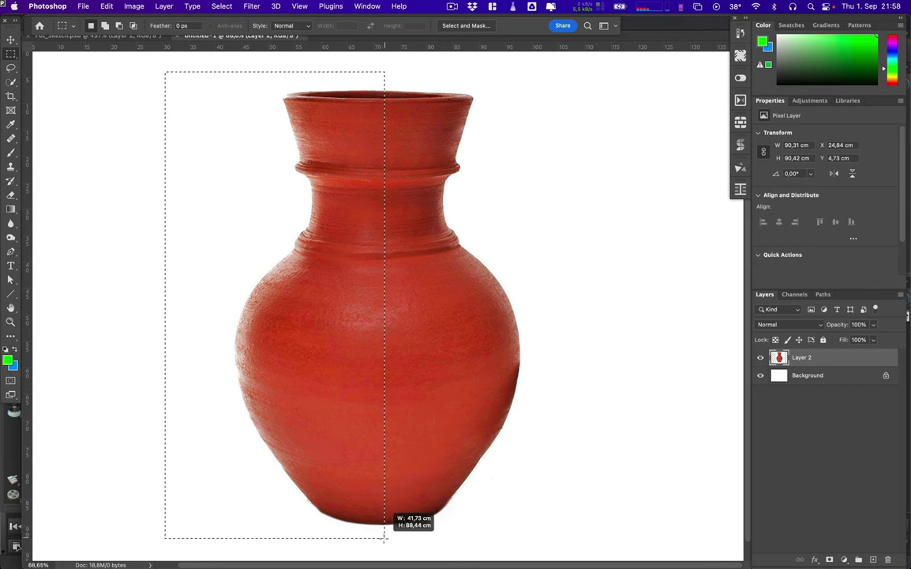
{"action": "left_click", "coordinate": [164, 6]}
{"action": "mouse_move", "coordinate": [182, 171]}
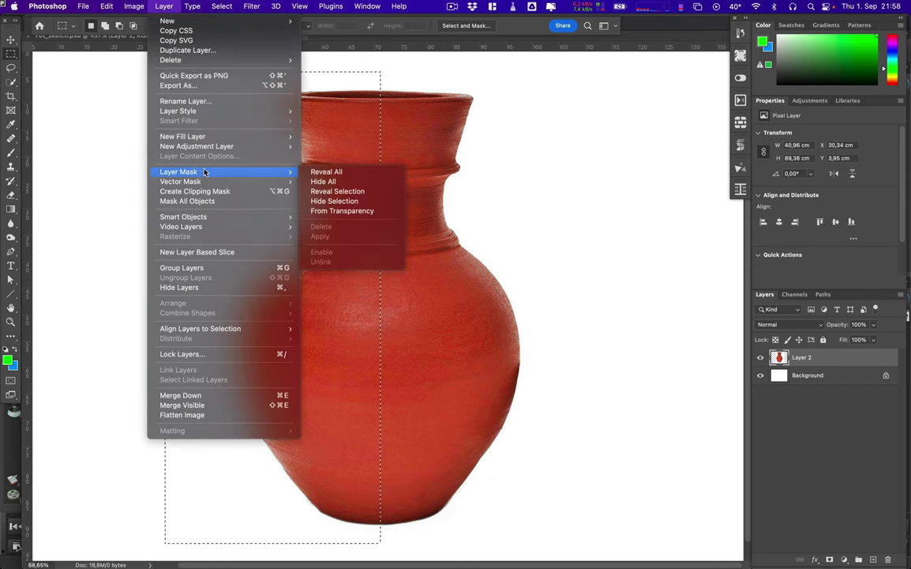
{"action": "left_click", "coordinate": [338, 193]}
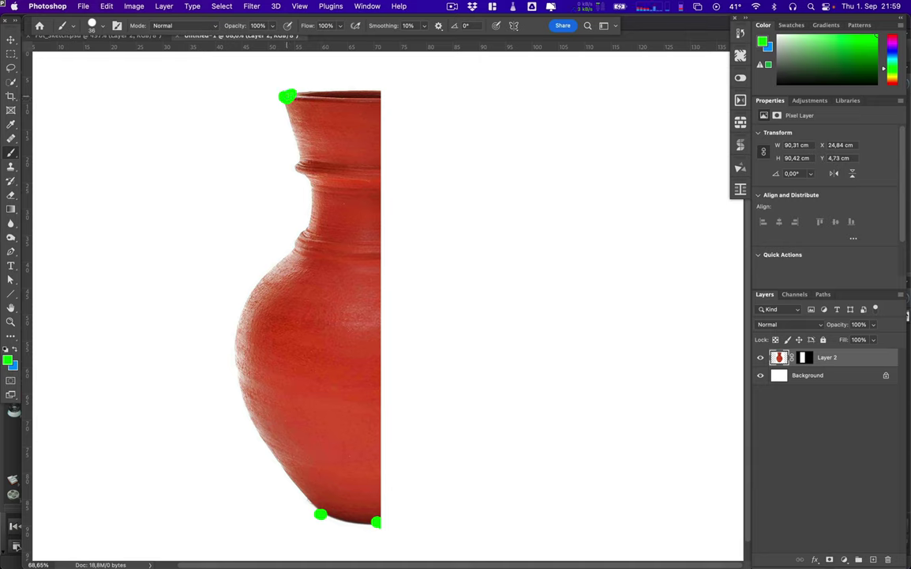
- Paint blue strokes along the vase's base and from the rim to the base between the green dots, undoing the rejected attempts
{"action": "key", "text": "x"}
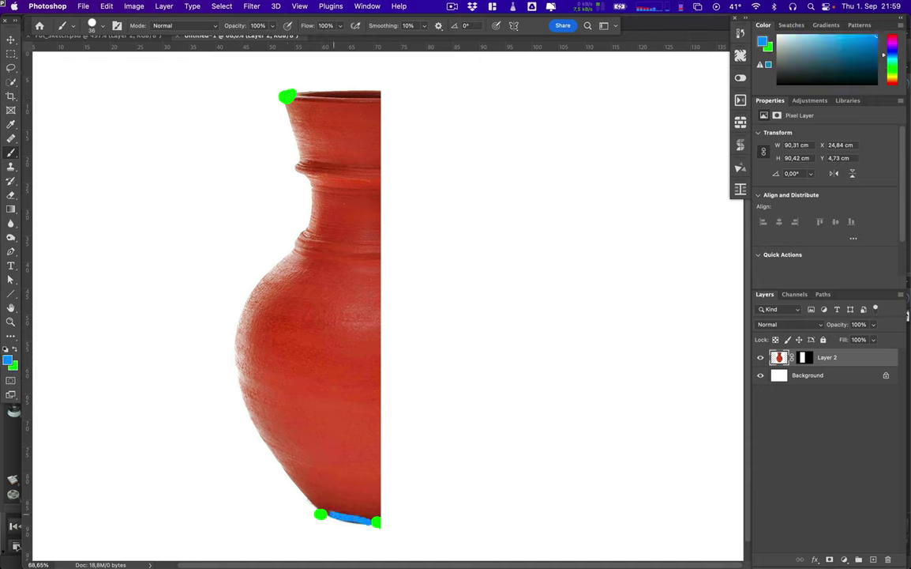
{"action": "mouse_move", "coordinate": [320, 513]}
{"action": "left_mouse_down"}
{"action": "mouse_move", "coordinate": [255, 424]}
{"action": "mouse_move", "coordinate": [245, 361]}
{"action": "mouse_move", "coordinate": [309, 211]}
{"action": "mouse_move", "coordinate": [311, 160]}
{"action": "mouse_move", "coordinate": [293, 109]}
{"action": "mouse_move", "coordinate": [274, 133]}
{"action": "mouse_move", "coordinate": [308, 200]}
{"action": "mouse_move", "coordinate": [246, 303]}
{"action": "mouse_move", "coordinate": [240, 347]}
{"action": "mouse_move", "coordinate": [283, 411]}
{"action": "mouse_move", "coordinate": [281, 509]}
{"action": "left_mouse_up"}
{"action": "key", "text": "super+z"}
{"action": "key", "text": "super+z"}
{"action": "mouse_move", "coordinate": [289, 100]}
{"action": "left_mouse_down"}
{"action": "mouse_move", "coordinate": [329, 160]}
{"action": "mouse_move", "coordinate": [290, 240]}
{"action": "mouse_move", "coordinate": [310, 287]}
{"action": "mouse_move", "coordinate": [259, 386]}
{"action": "mouse_move", "coordinate": [302, 508]}
{"action": "left_mouse_up"}
{"action": "key", "text": "super+z"}
{"action": "mouse_move", "coordinate": [287, 96]}
{"action": "left_mouse_down"}
{"action": "mouse_move", "coordinate": [263, 430]}
{"action": "mouse_move", "coordinate": [319, 513]}
{"action": "left_mouse_up"}
{"action": "key", "text": "super+z"}
{"action": "mouse_move", "coordinate": [288, 97]}
{"action": "left_mouse_down"}
{"action": "mouse_move", "coordinate": [305, 367]}
{"action": "mouse_move", "coordinate": [329, 498]}
{"action": "left_mouse_up"}
{"action": "left_click_drag", "start_coordinate": [207, 164], "coordinate": [252, 190]}
{"action": "left_click_drag", "start_coordinate": [175, 458], "coordinate": [235, 433]}
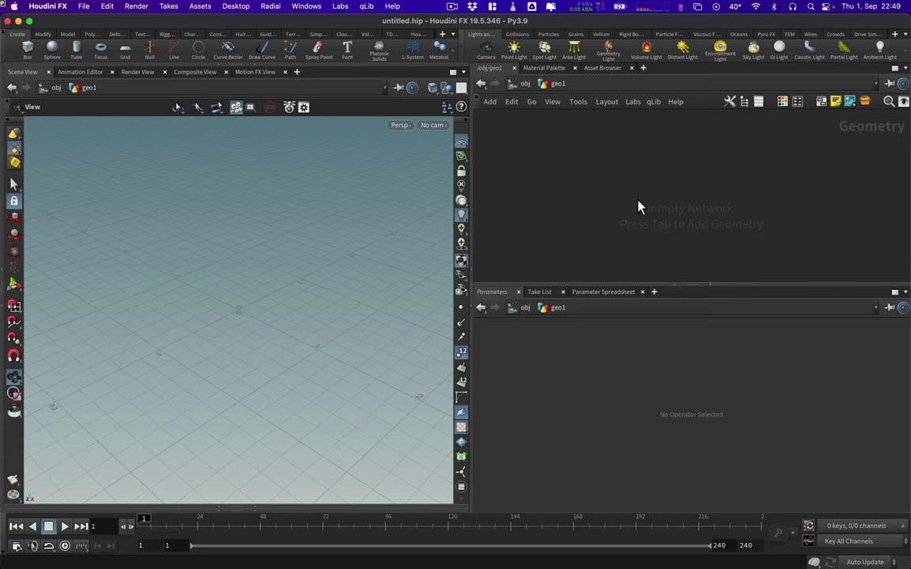
- In Houdini, add an Add node inside geo1 and set its number of points to 3
{"action": "key", "text": "Tab"}
{"action": "type", "text": "add"}
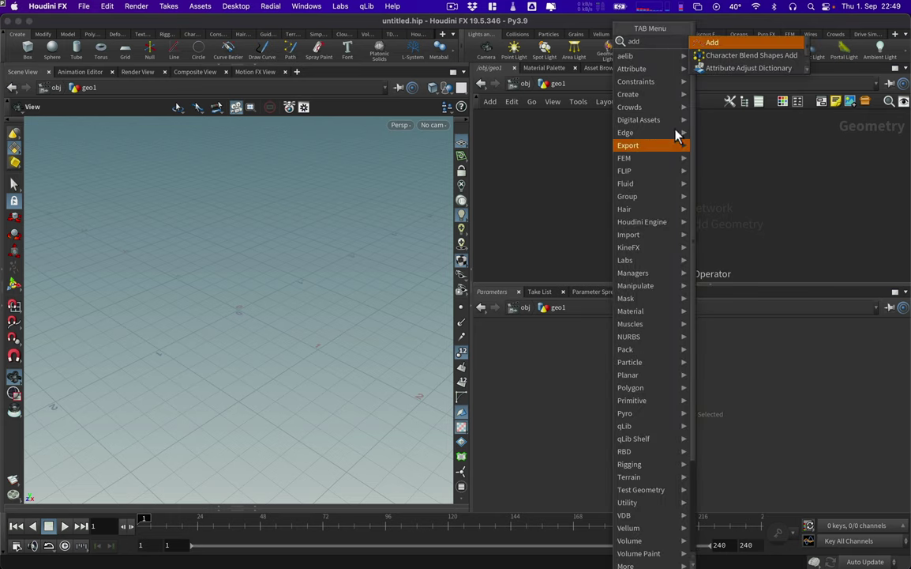
{"action": "key", "text": "Return"}
{"action": "left_click", "coordinate": [658, 194]}
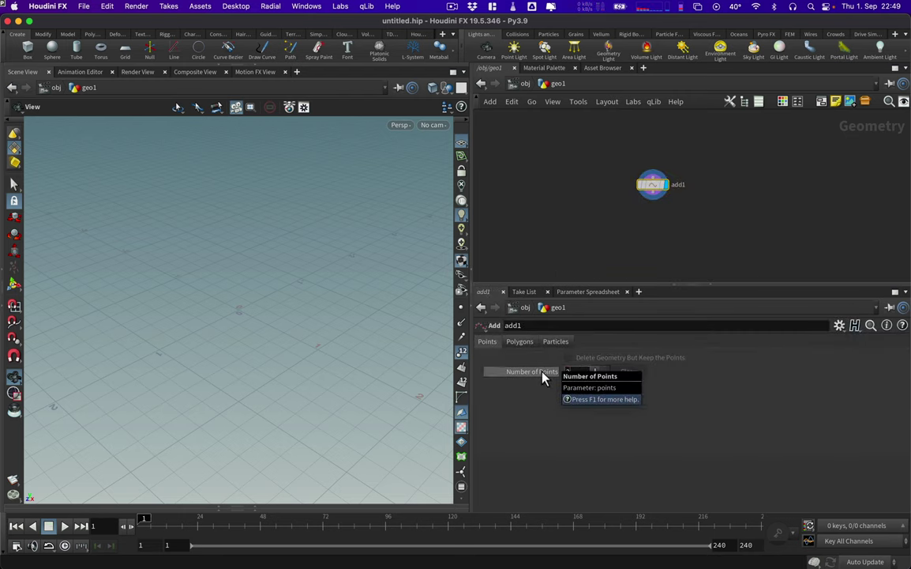
{"action": "type", "text": "3"}
{"action": "key", "text": "Return"}
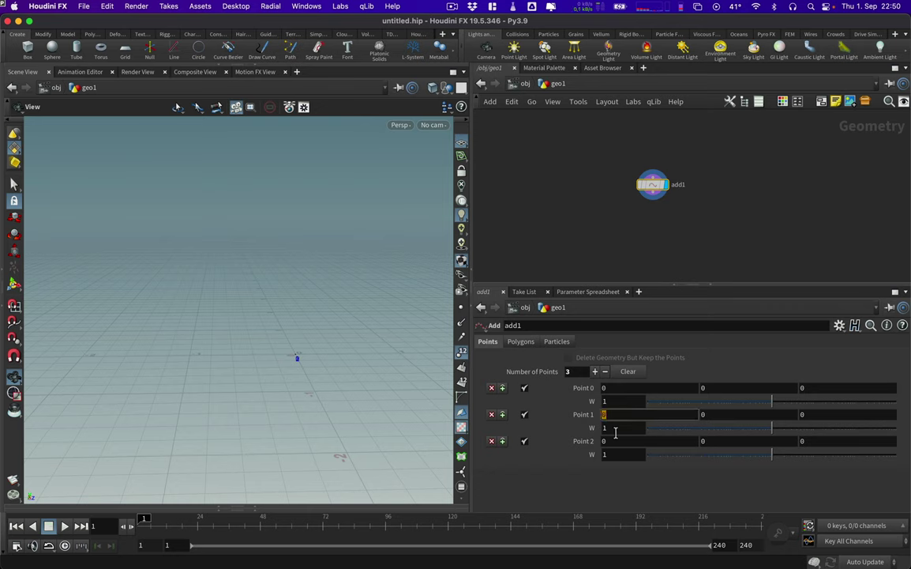
- Set Point 1 of the Add node to 1, 0, 0 and Point 2 to 1, 1, 0
{"action": "type", "text": "1"}
{"action": "key", "text": "Return"}
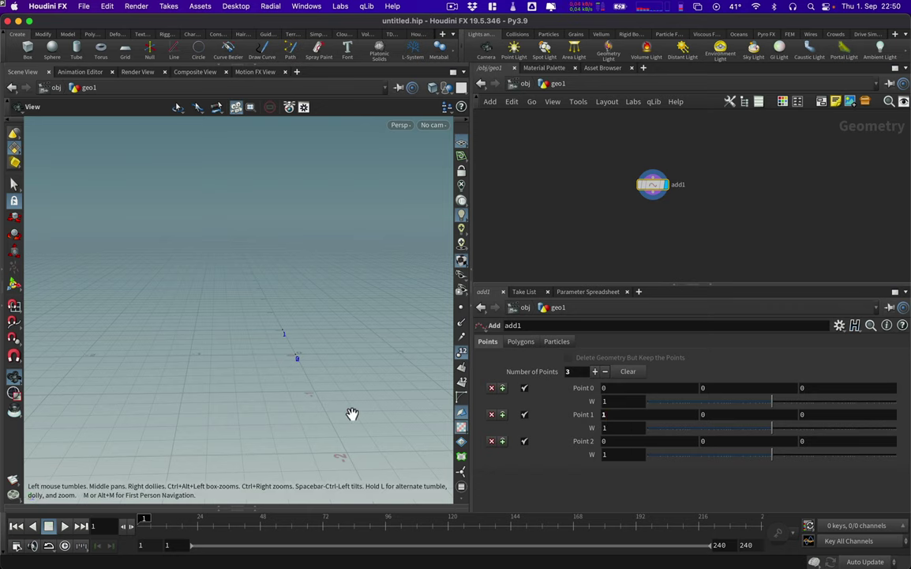
{"action": "left_click_drag", "start_coordinate": [251, 403], "coordinate": [352, 396]}
{"action": "left_click_drag", "start_coordinate": [286, 370], "coordinate": [352, 394]}
{"action": "left_click", "coordinate": [619, 445]}
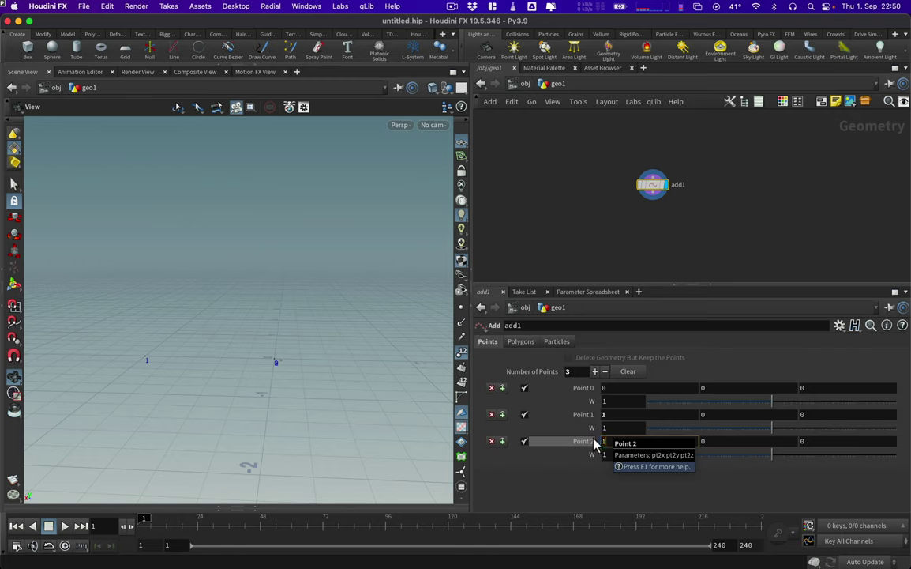
{"action": "key", "text": "Return"}
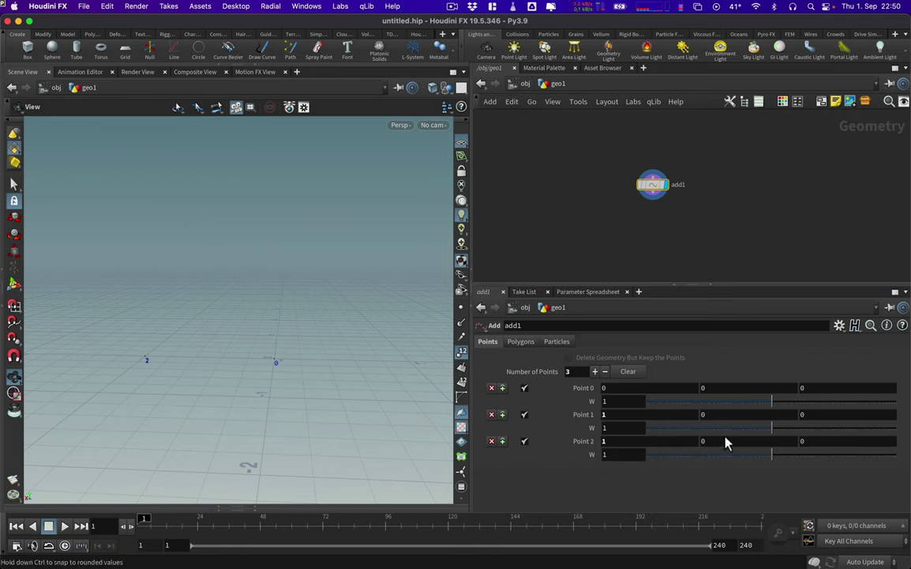
{"action": "type", "text": "1"}
{"action": "key", "text": "Return"}
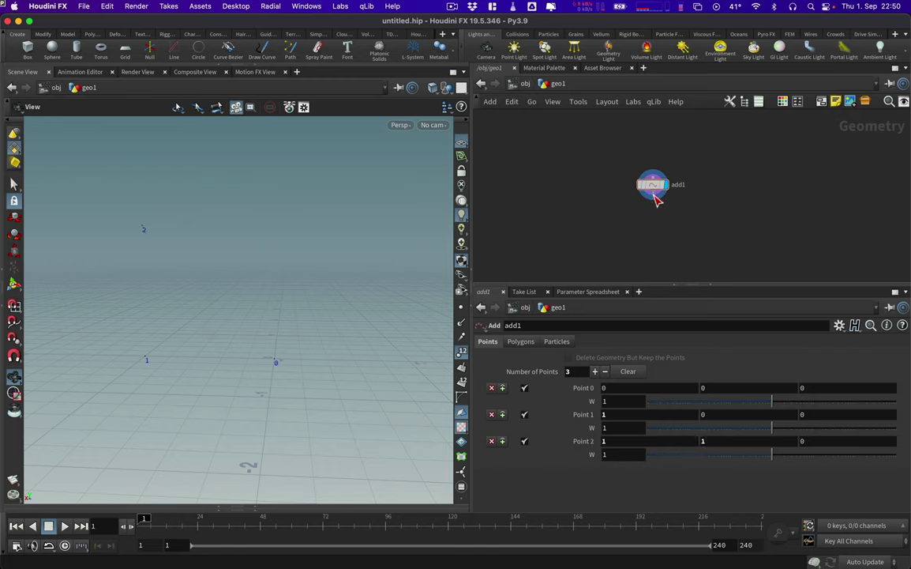
- Connect a second Add node beneath add1 and have it create polygons by group from all points
{"action": "left_click_drag", "start_coordinate": [652, 197], "coordinate": [647, 229]}
{"action": "type", "text": "add"}
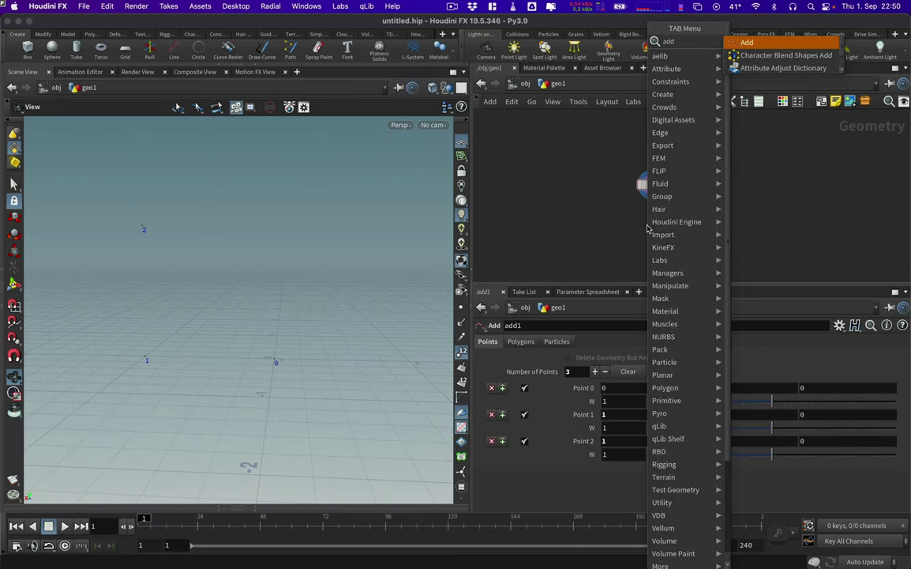
{"action": "left_click", "coordinate": [748, 43]}
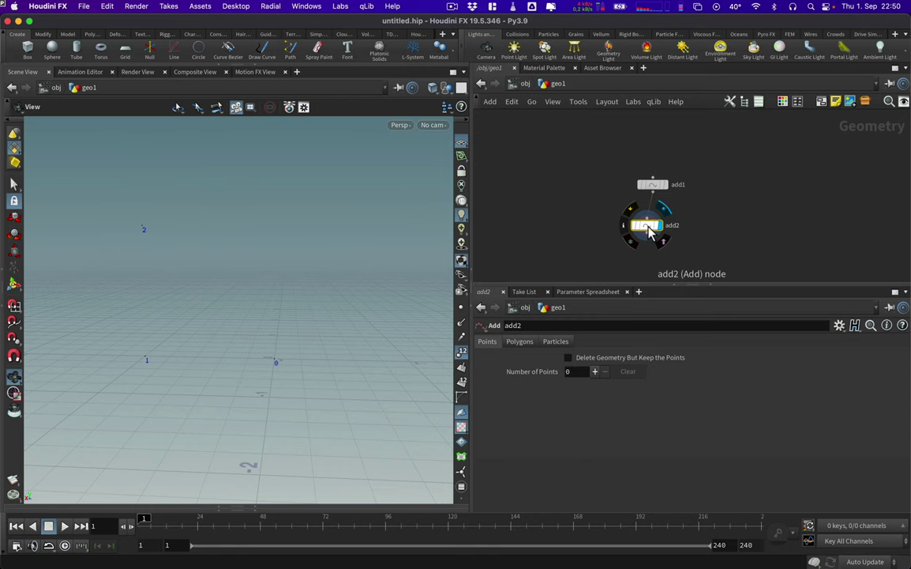
{"action": "left_click_drag", "start_coordinate": [652, 232], "coordinate": [656, 224]}
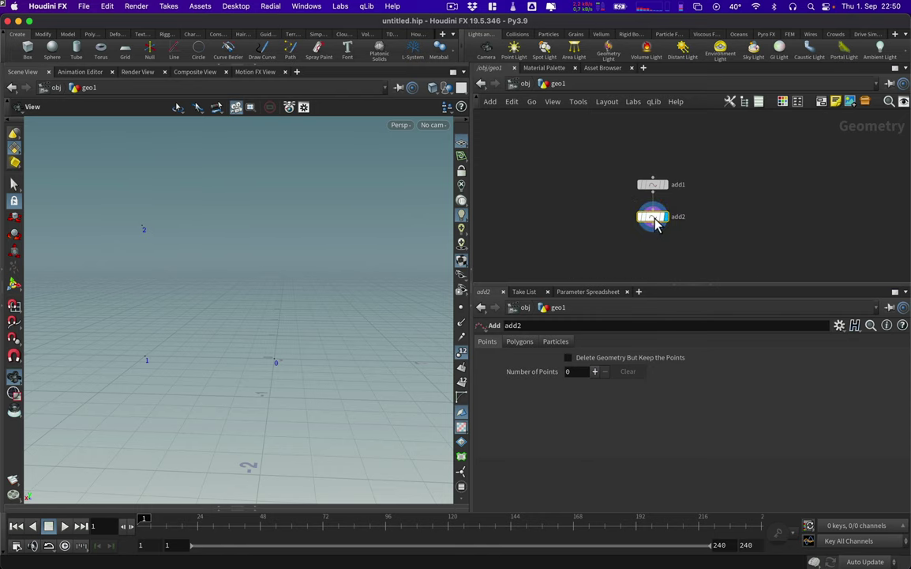
{"action": "left_click", "coordinate": [527, 343]}
{"action": "left_click", "coordinate": [549, 379]}
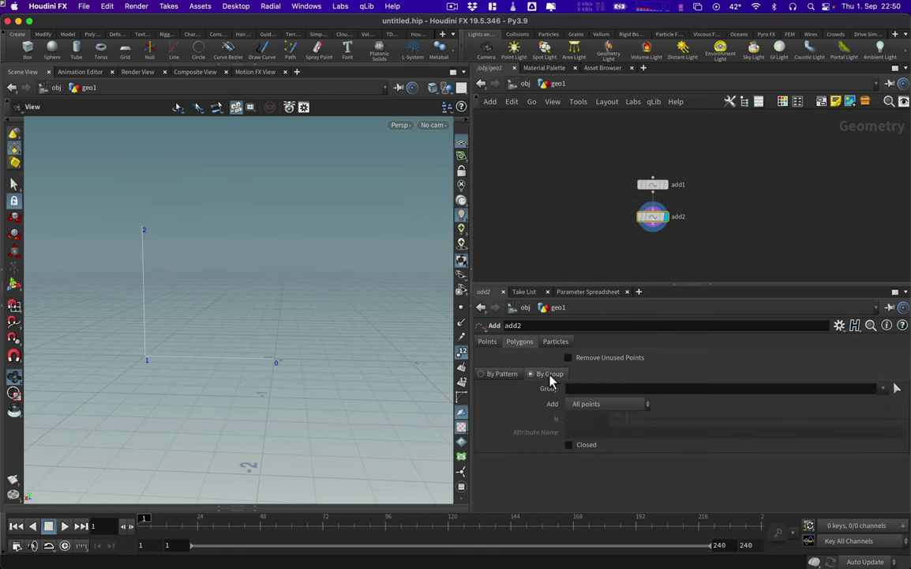
- Reveal the Geometry Spreadsheet and compare the point and primitive data of the add1 and add2 nodes
{"action": "left_click", "coordinate": [222, 506]}
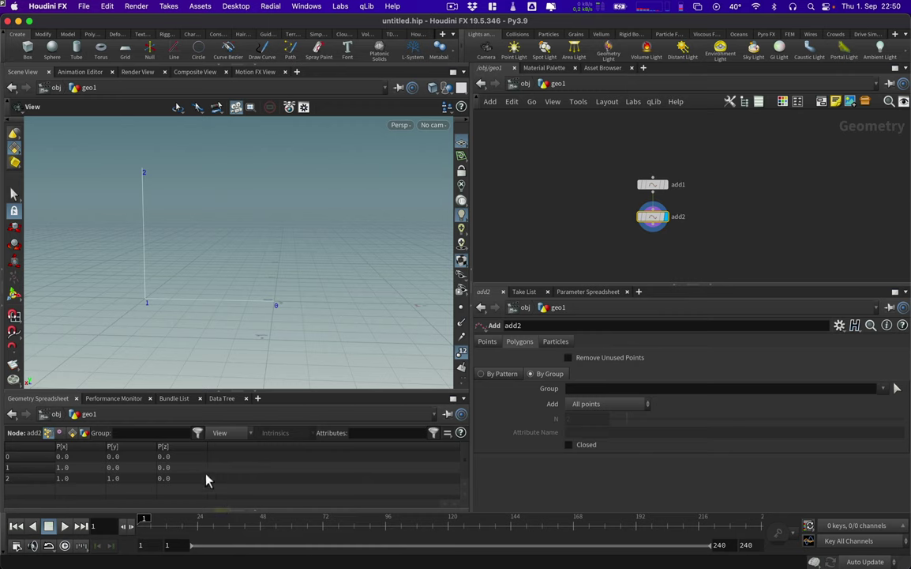
{"action": "left_click", "coordinate": [75, 440]}
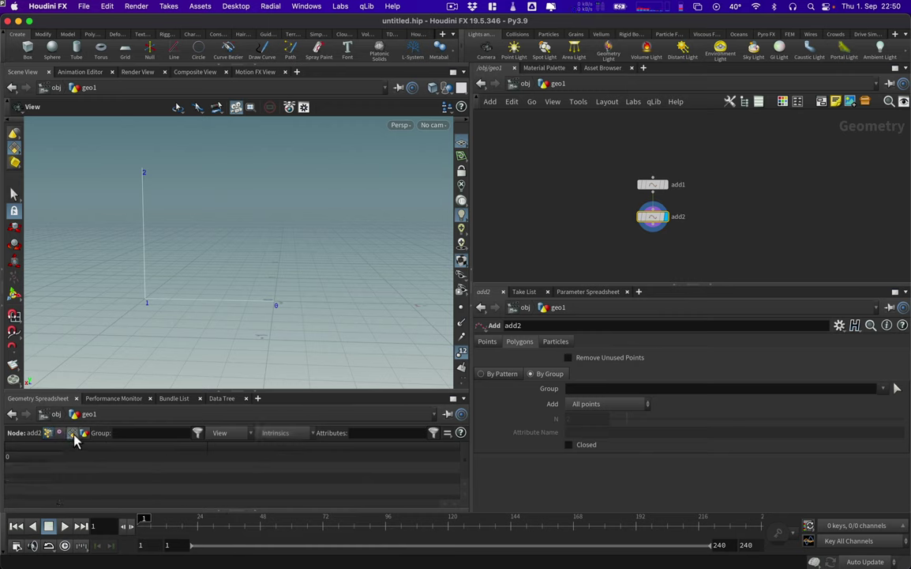
{"action": "left_click", "coordinate": [668, 187]}
{"action": "left_click", "coordinate": [655, 188]}
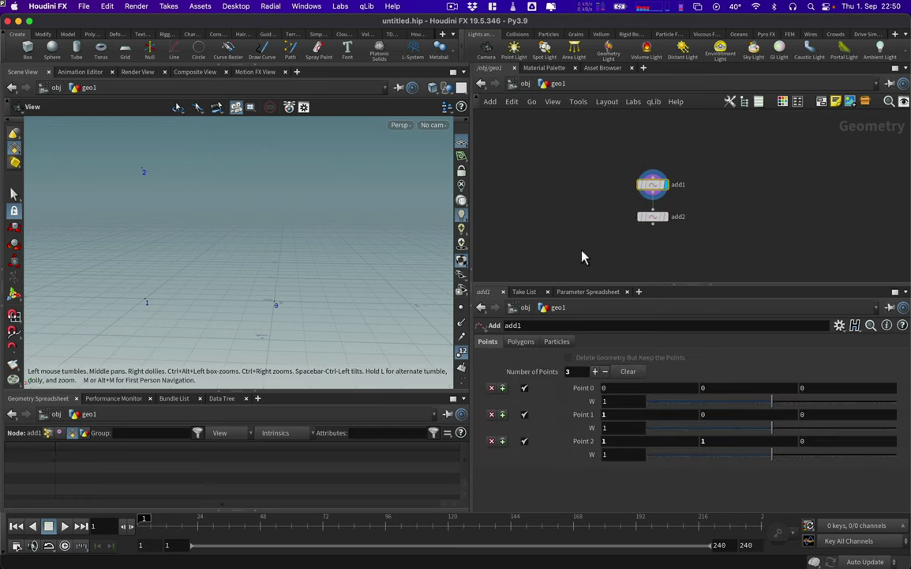
{"action": "left_click", "coordinate": [667, 216]}
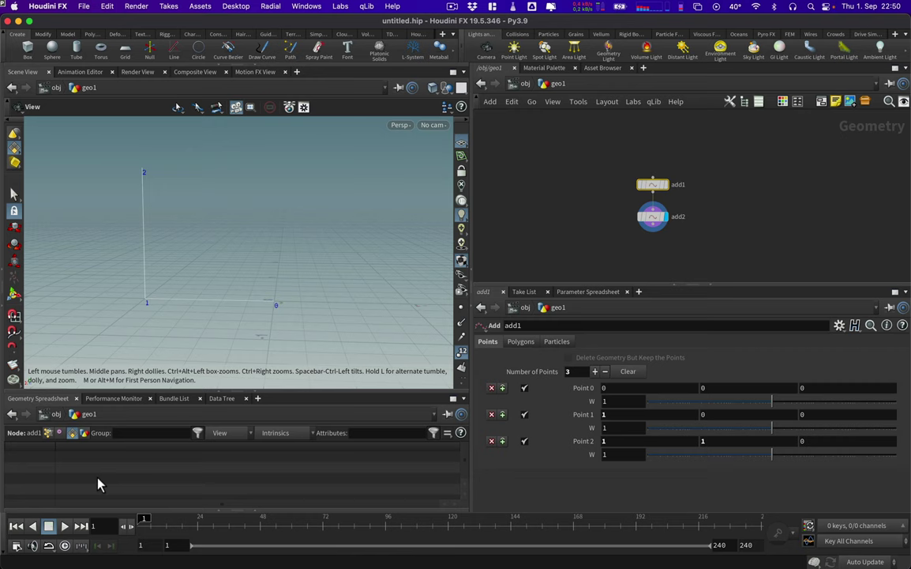
{"action": "left_click", "coordinate": [652, 217]}
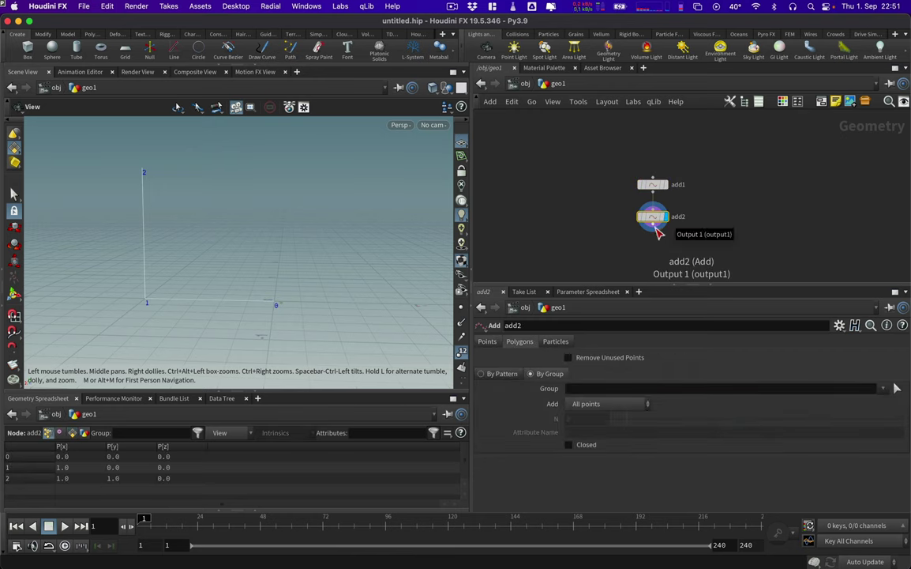
- Connect a Resample node to the output of add2 and align it beneath that node
{"action": "left_click_drag", "start_coordinate": [657, 229], "coordinate": [631, 259]}
{"action": "left_click", "coordinate": [631, 259]}
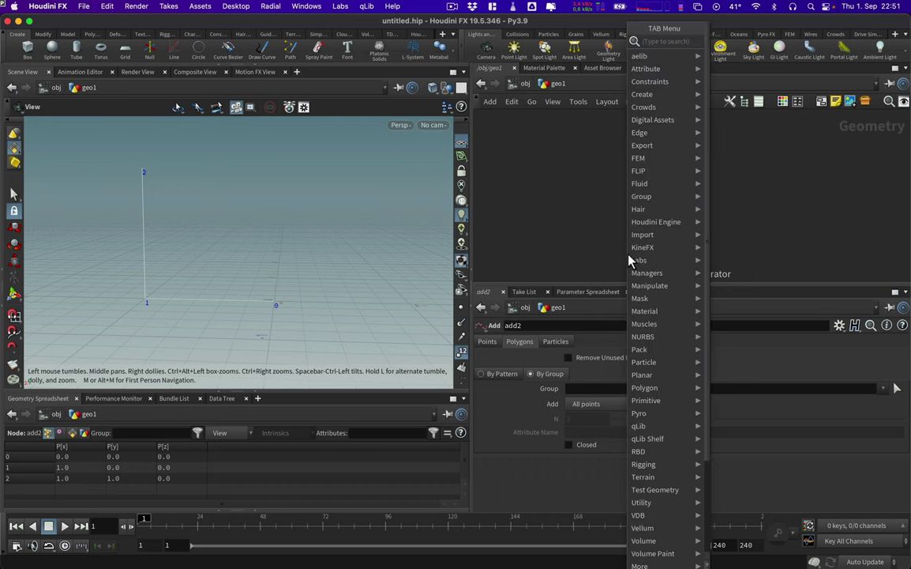
{"action": "type", "text": "resa"}
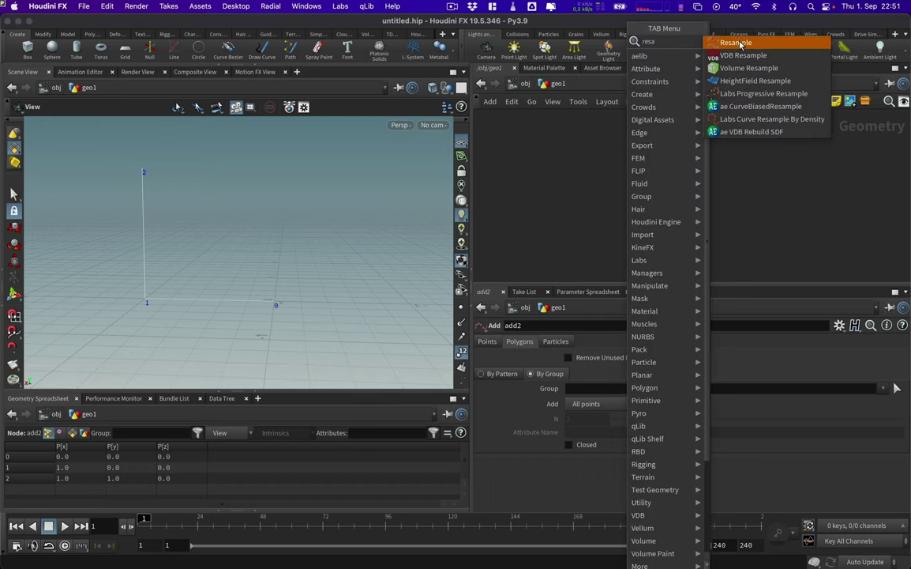
{"action": "left_click", "coordinate": [740, 44]}
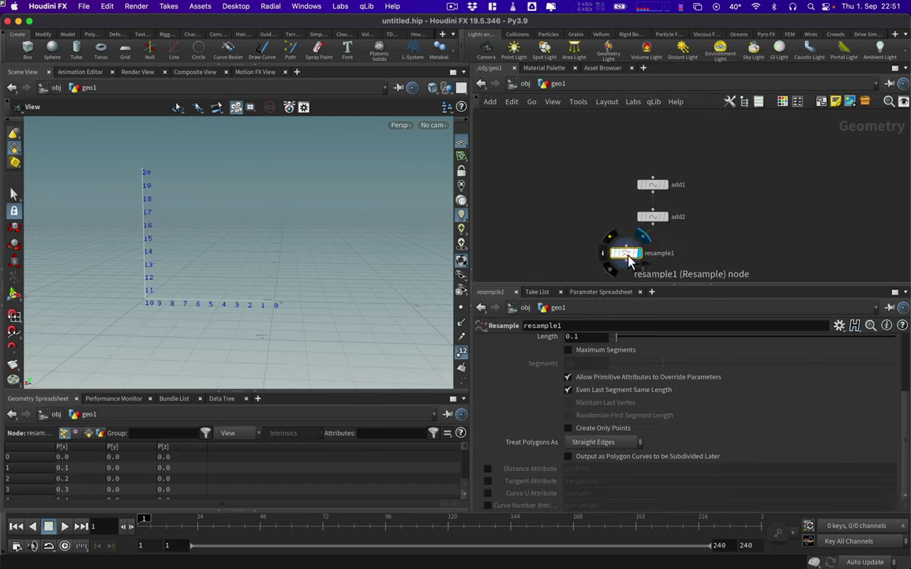
{"action": "left_click", "coordinate": [654, 252]}
- Make the Resample node use Maximum Segments instead of Maximum Segment Length, with 16 segments
{"action": "scroll", "coordinate": [908, 382], "scroll_direction": "up", "scroll_amount": 2}
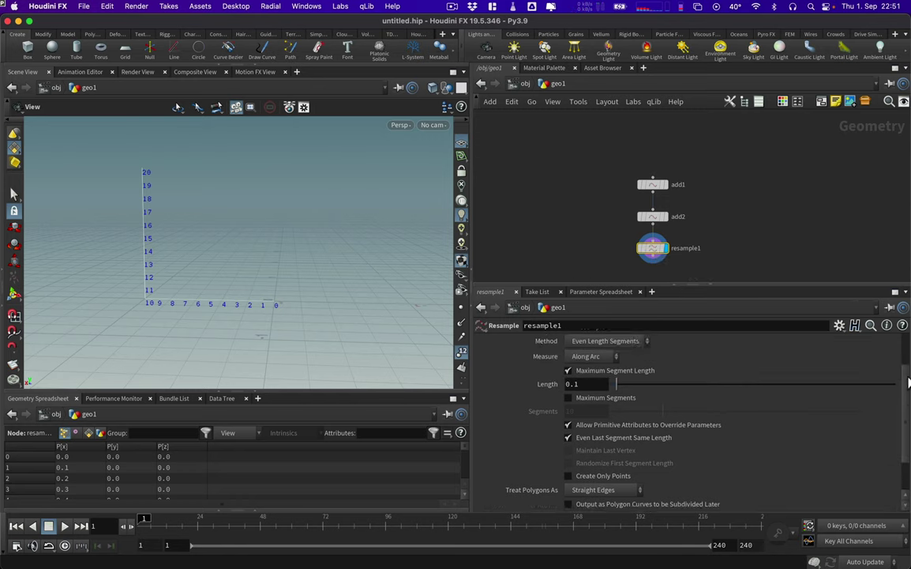
{"action": "scroll", "coordinate": [908, 382], "scroll_direction": "up", "scroll_amount": 2}
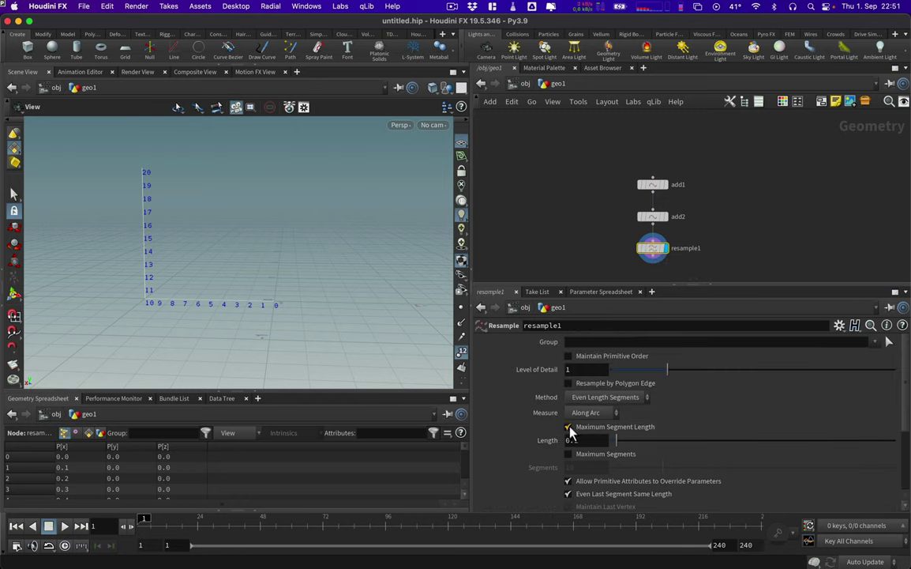
{"action": "left_click", "coordinate": [569, 428]}
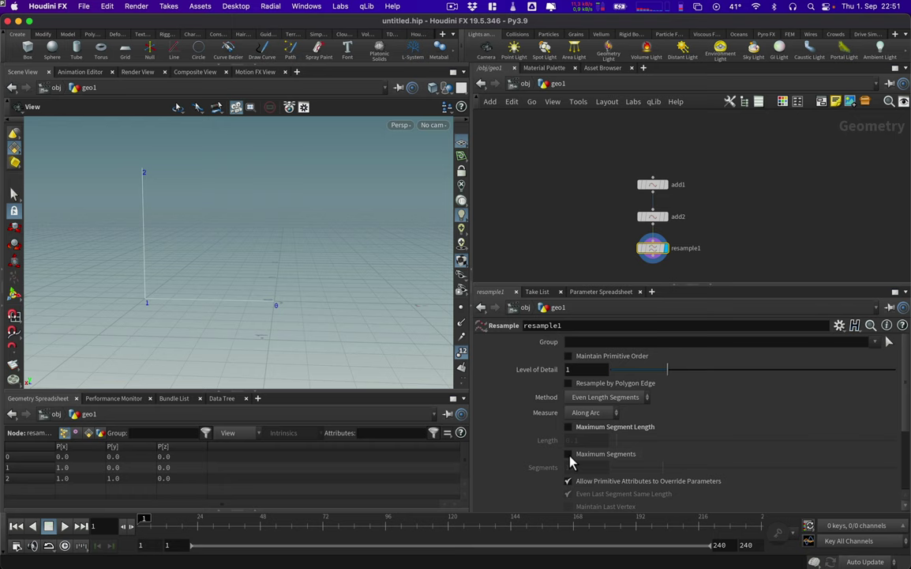
{"action": "left_click", "coordinate": [569, 454]}
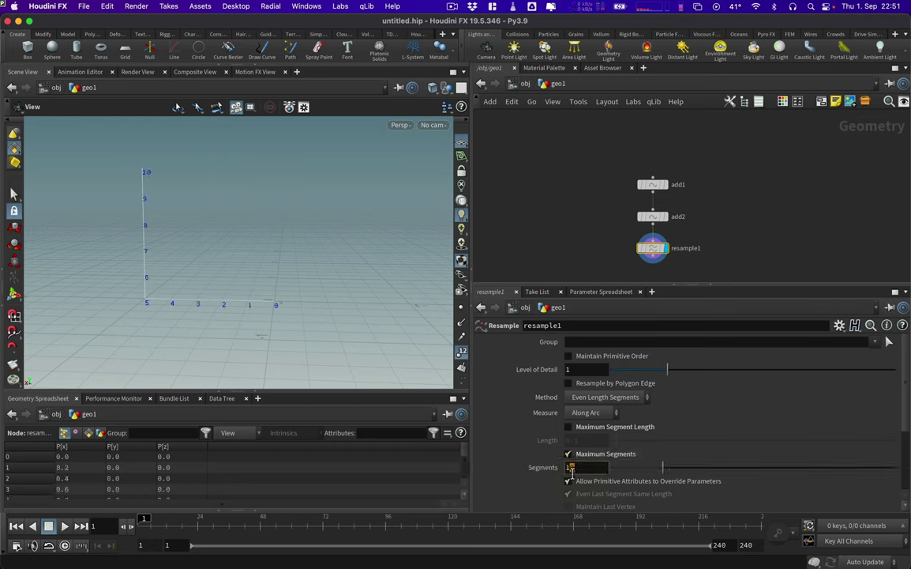
{"action": "type", "text": "6"}
{"action": "key", "text": "Return"}
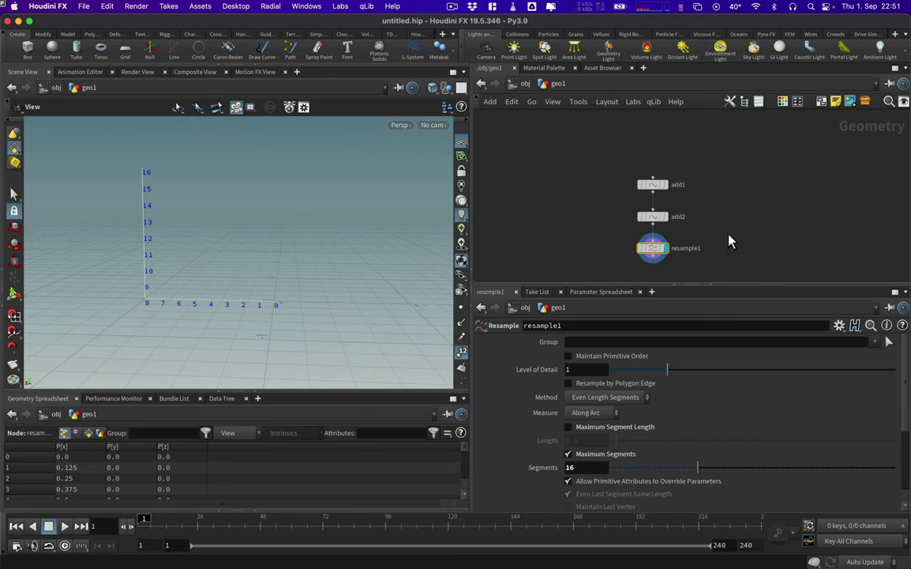
{"action": "middle_click_drag", "start_coordinate": [730, 241], "coordinate": [730, 164]}
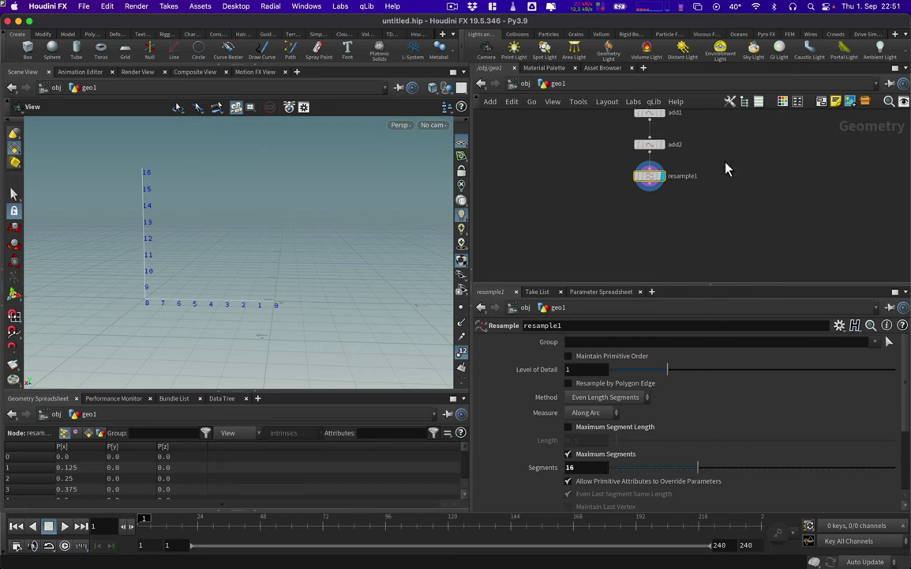
- Connect a Smooth node to the output of resample1 and align it below that node
{"action": "left_click_drag", "start_coordinate": [653, 188], "coordinate": [646, 241]}
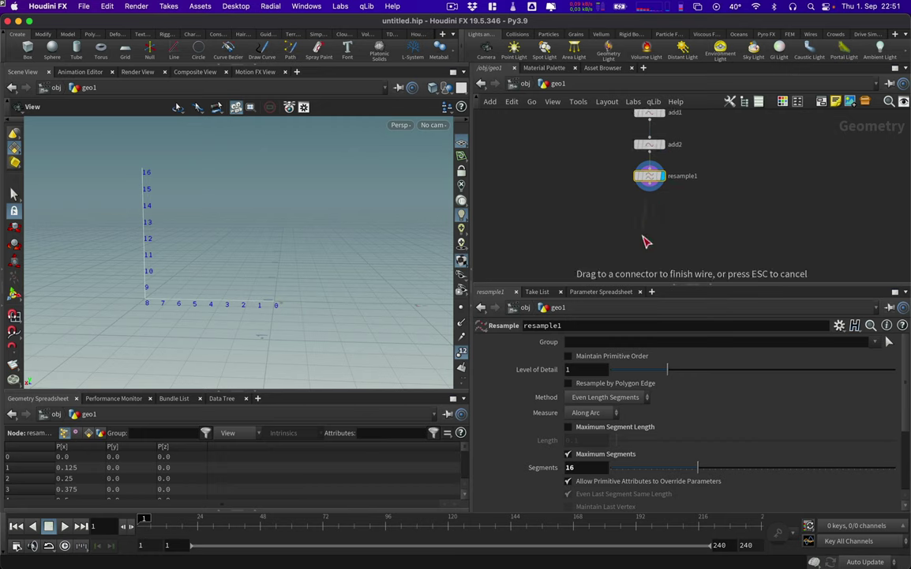
{"action": "key", "text": "Tab"}
{"action": "type", "text": "smoo"}
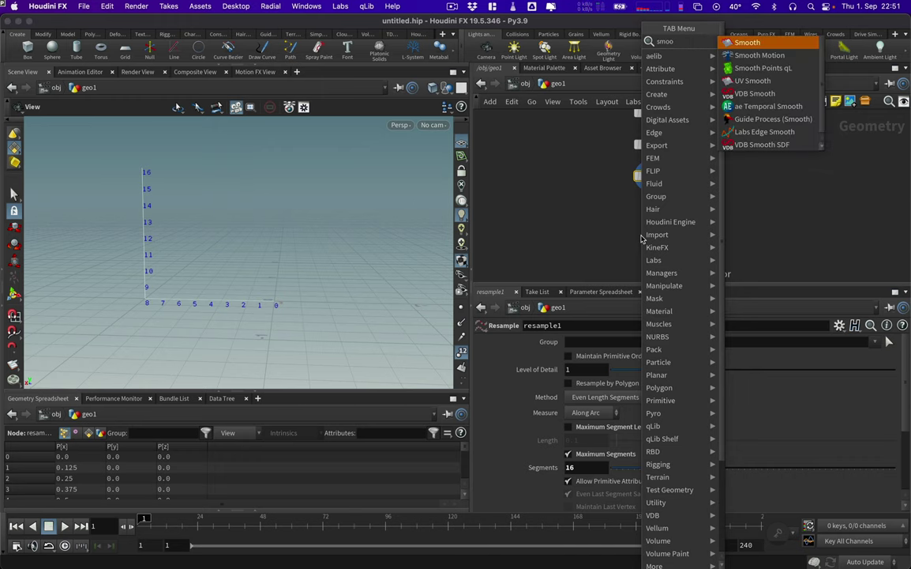
{"action": "key", "text": "Return"}
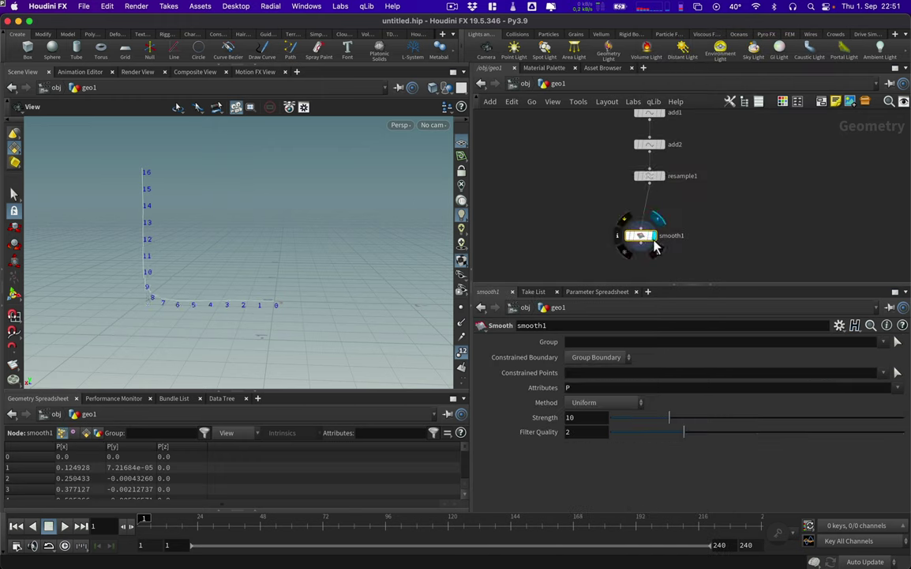
{"action": "left_click", "coordinate": [652, 258]}
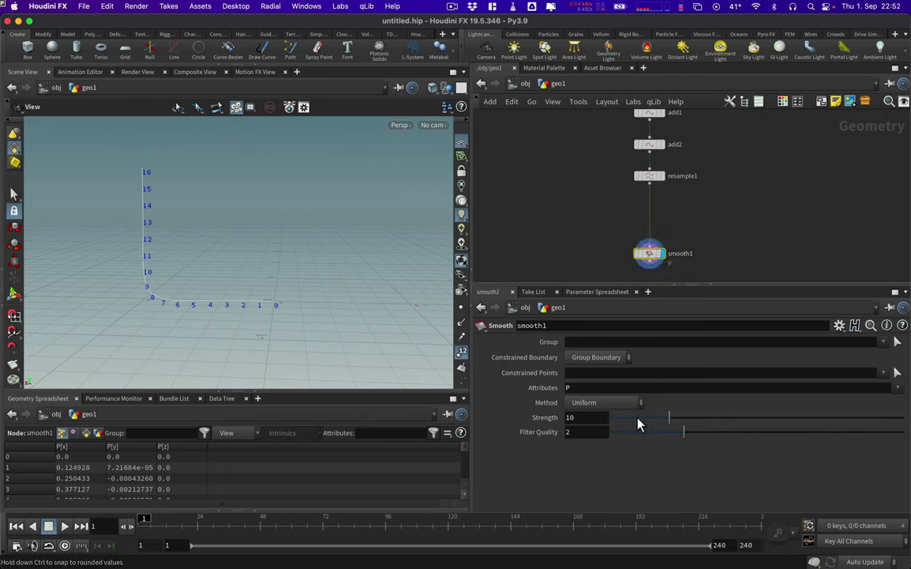
- Set the Smooth node's strength to 4.4 and its filter quality to 1
{"action": "left_click_drag", "start_coordinate": [676, 417], "coordinate": [698, 425]}
{"action": "left_click", "coordinate": [609, 432]}
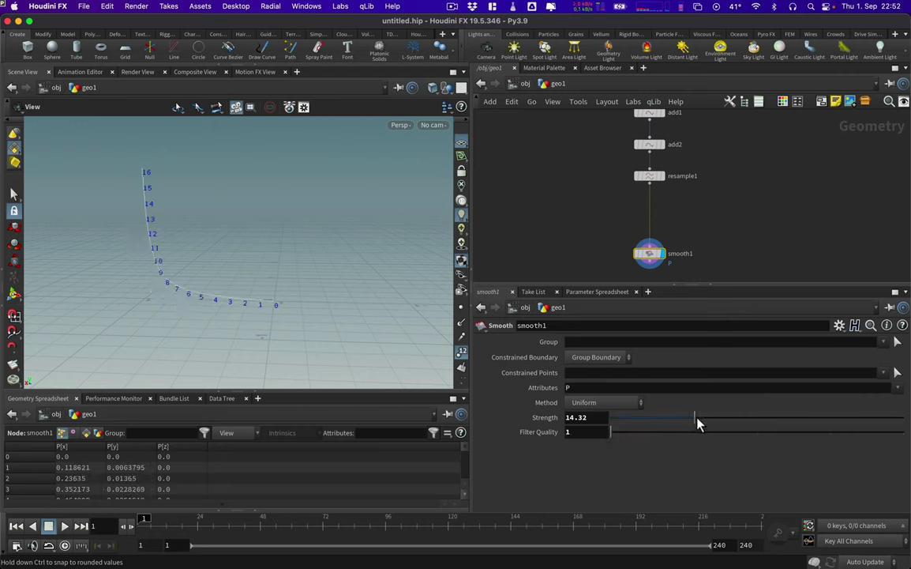
{"action": "left_click_drag", "start_coordinate": [698, 423], "coordinate": [639, 425]}
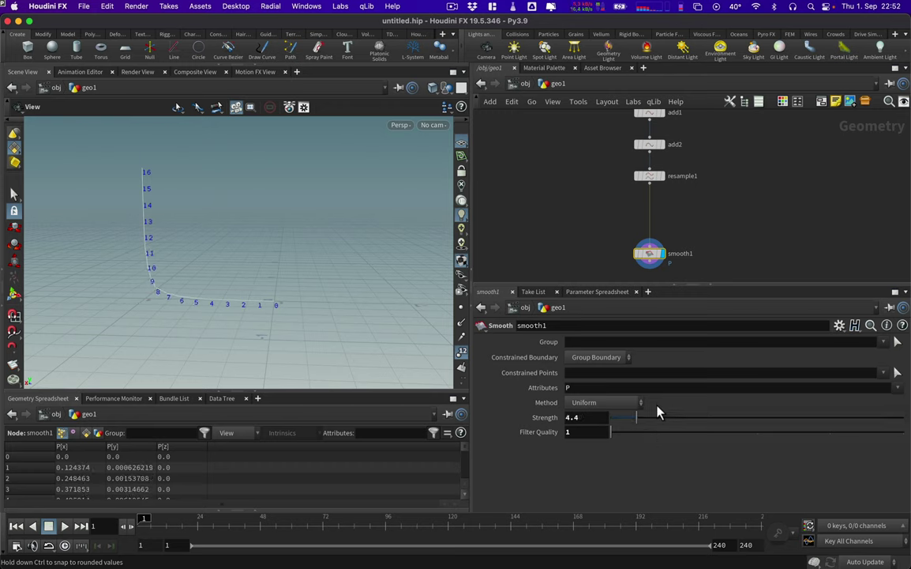
- Connect a Mountain node to the output of smooth1 and place it beneath that node
{"action": "middle_click_drag", "start_coordinate": [734, 239], "coordinate": [724, 187]}
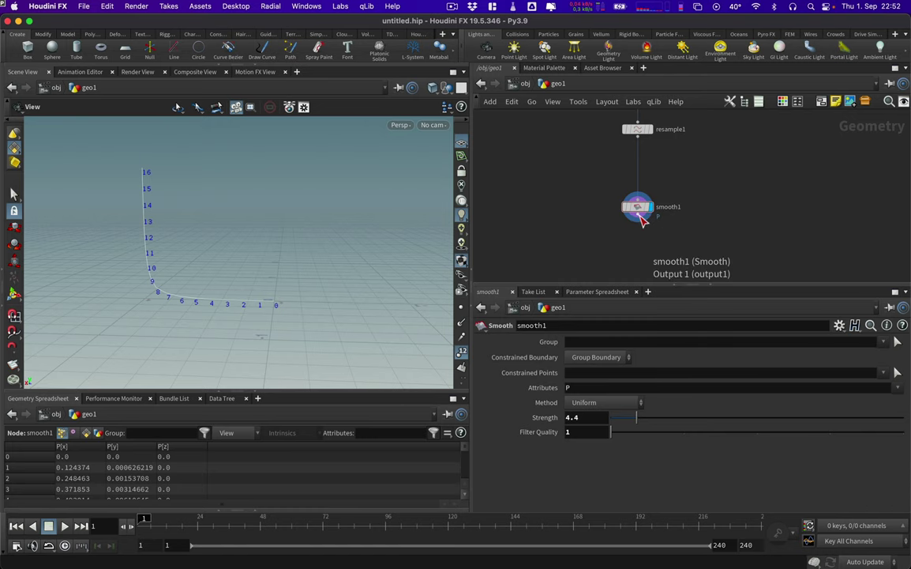
{"action": "left_click_drag", "start_coordinate": [638, 222], "coordinate": [628, 261]}
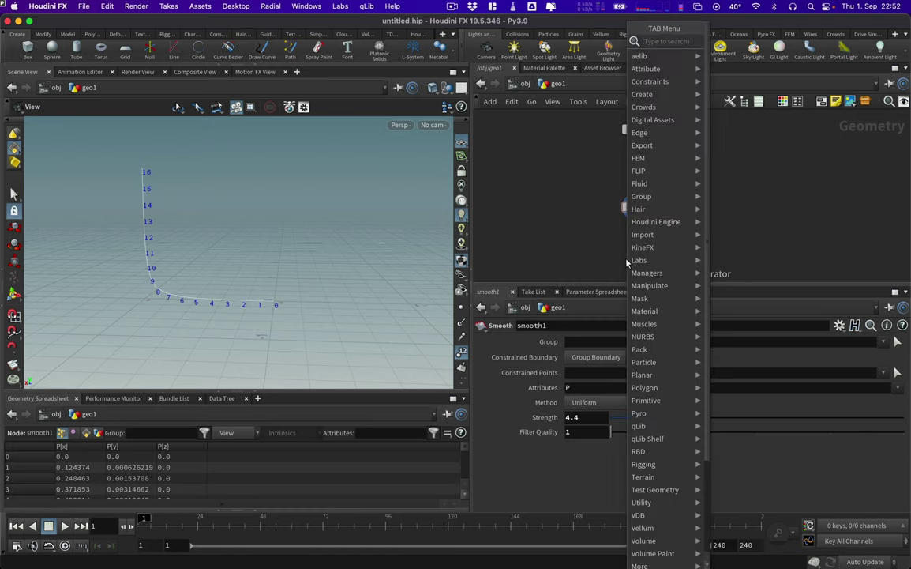
{"action": "type", "text": "mou"}
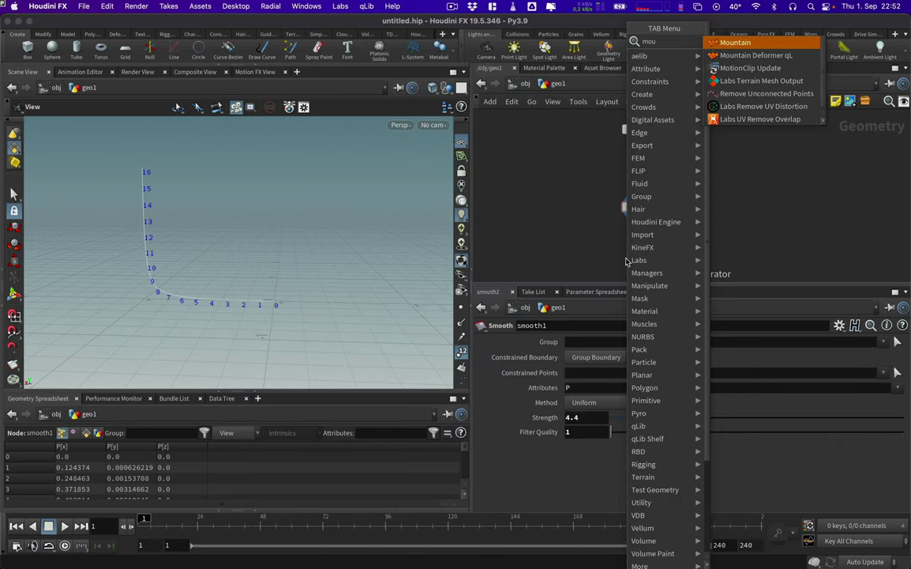
{"action": "key", "text": "Return"}
{"action": "left_click", "coordinate": [628, 260]}
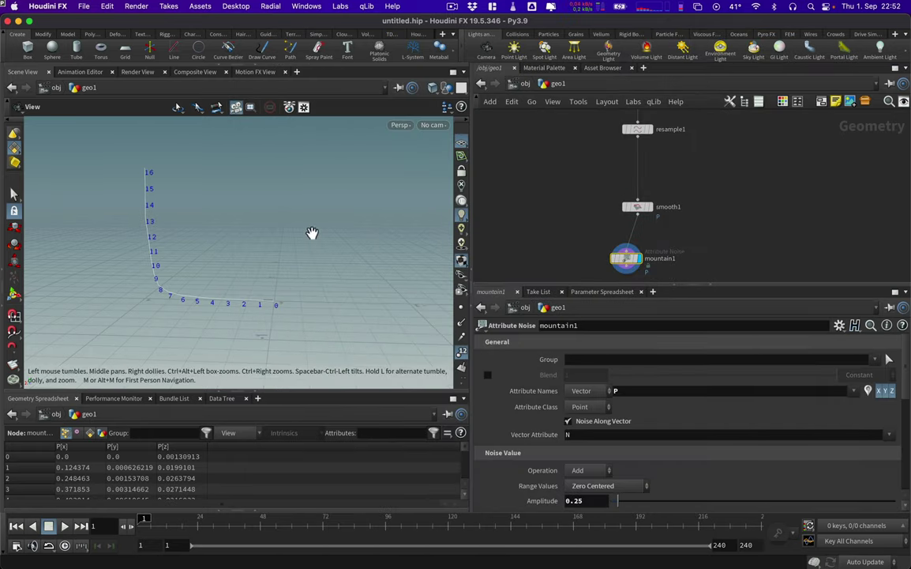
- Hide the point numbers and restrict the mountain1 noise to the X and Y components of P
{"action": "left_click", "coordinate": [464, 353]}
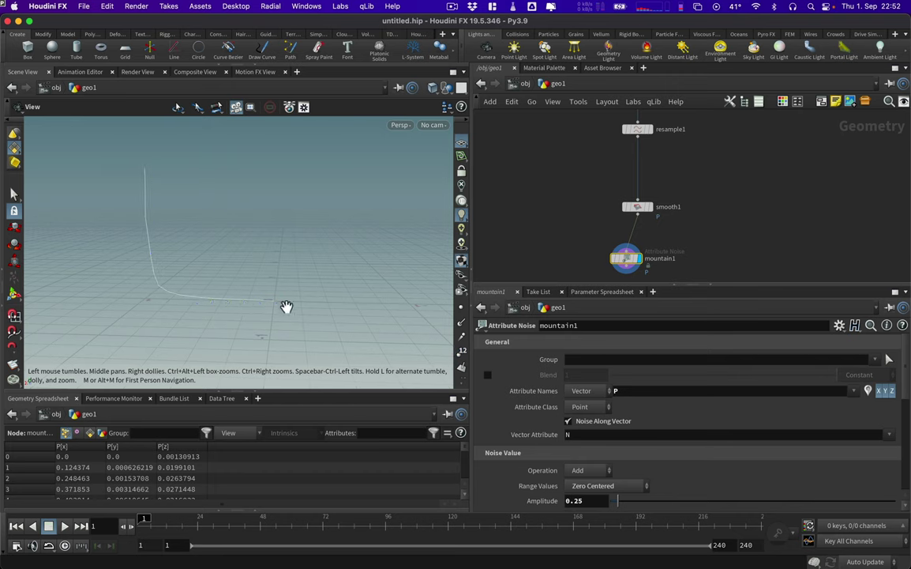
{"action": "left_click_drag", "start_coordinate": [287, 309], "coordinate": [123, 271]}
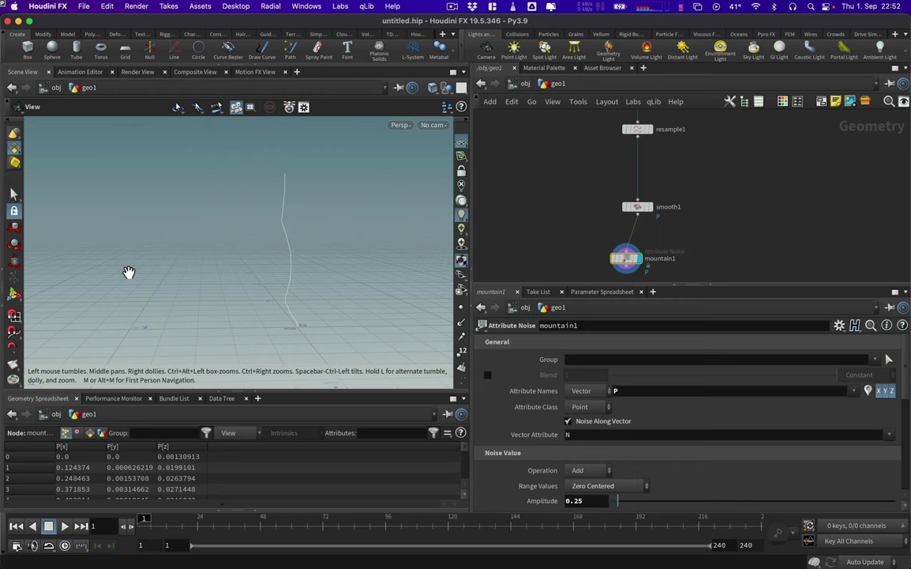
{"action": "left_click", "coordinate": [893, 392]}
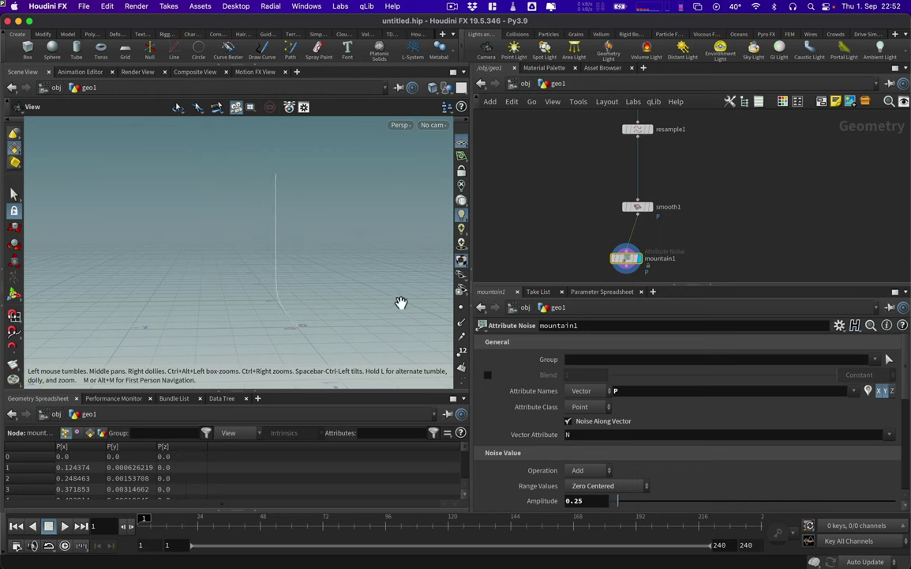
{"action": "left_click_drag", "start_coordinate": [311, 295], "coordinate": [408, 303]}
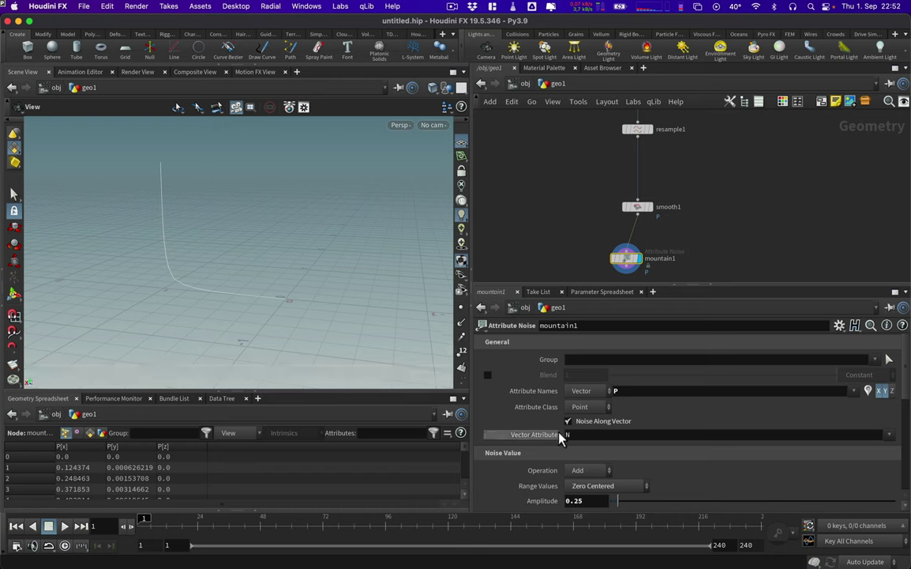
- Try displacing the curve with Noise Along Vector disabled on mountain1 and inspect the shape from several angles
{"action": "left_click", "coordinate": [568, 421]}
{"action": "left_click_drag", "start_coordinate": [276, 233], "coordinate": [249, 215]}
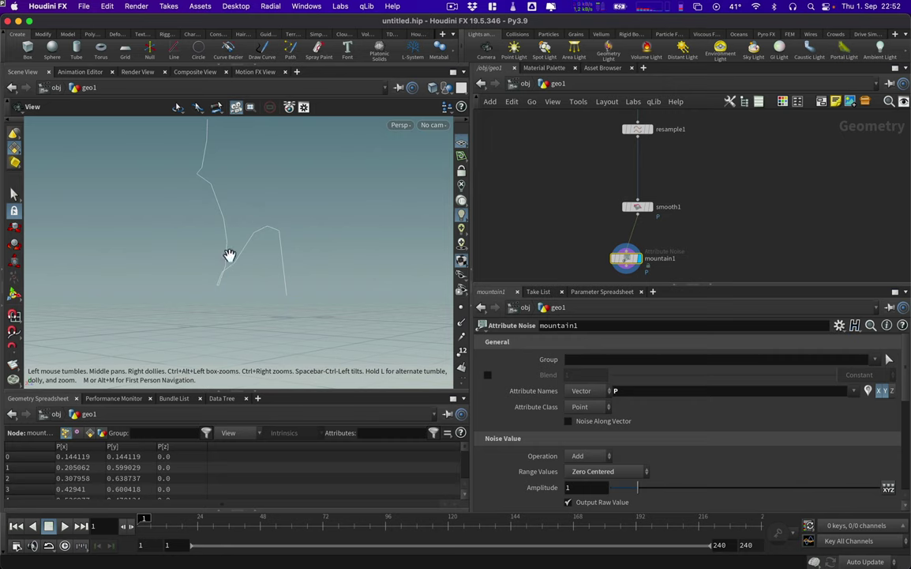
{"action": "middle_click_drag", "start_coordinate": [244, 255], "coordinate": [258, 303]}
{"action": "left_click_drag", "start_coordinate": [258, 303], "coordinate": [360, 276]}
- Move mountain1 further down to leave room for another node beneath smooth1
{"action": "scroll", "coordinate": [711, 252], "scroll_direction": "down", "scroll_amount": 5}
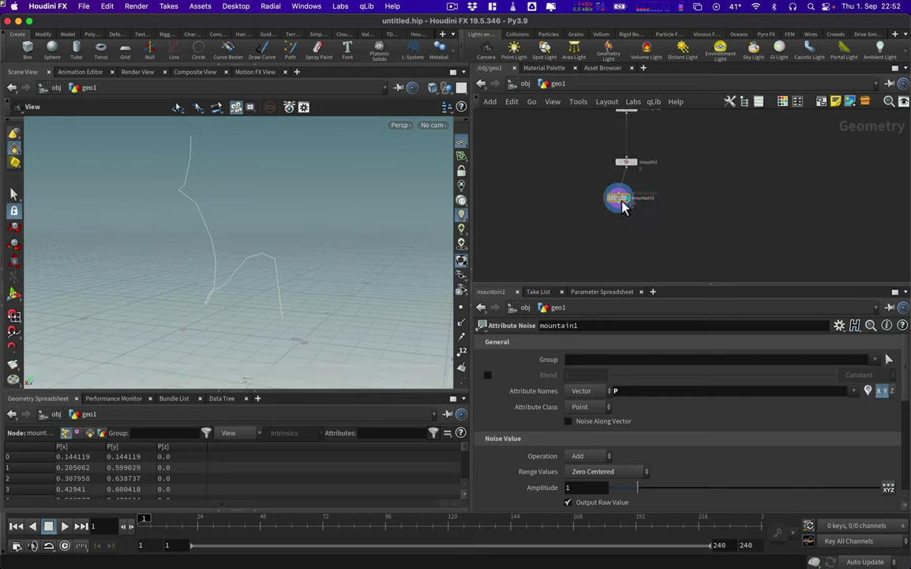
{"action": "left_click_drag", "start_coordinate": [625, 205], "coordinate": [634, 237]}
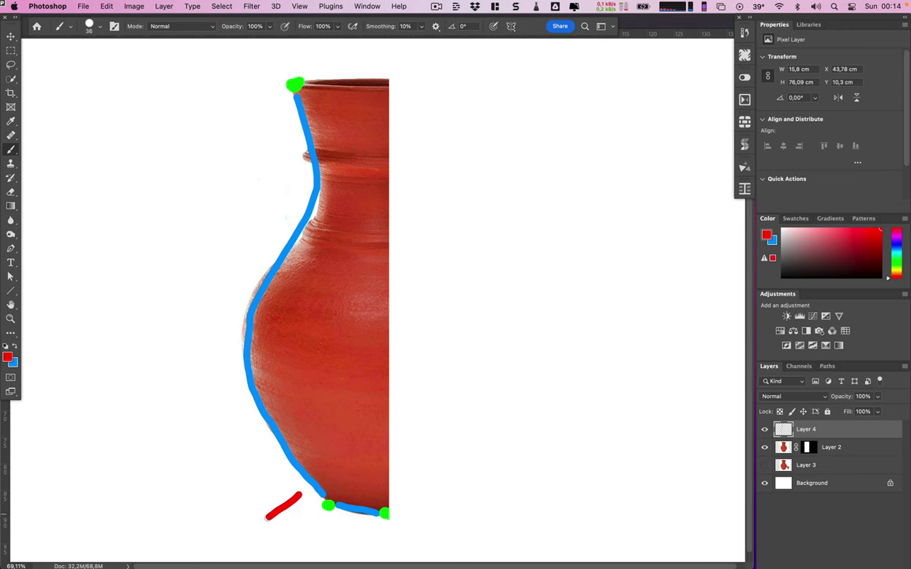
- Switch to Photoshop and paint short red strokes pointing outward, perpendicular to the blue outline of the half vase
{"action": "left_click_drag", "start_coordinate": [264, 504], "coordinate": [283, 518]}
{"action": "left_click_drag", "start_coordinate": [268, 436], "coordinate": [224, 452]}
{"action": "left_click_drag", "start_coordinate": [235, 337], "coordinate": [175, 331]}
{"action": "mouse_move", "coordinate": [283, 249]}
{"action": "left_mouse_down"}
{"action": "mouse_move", "coordinate": [227, 217]}
{"action": "mouse_move", "coordinate": [229, 230]}
{"action": "left_mouse_up"}
{"action": "left_click_drag", "start_coordinate": [296, 120], "coordinate": [256, 131]}
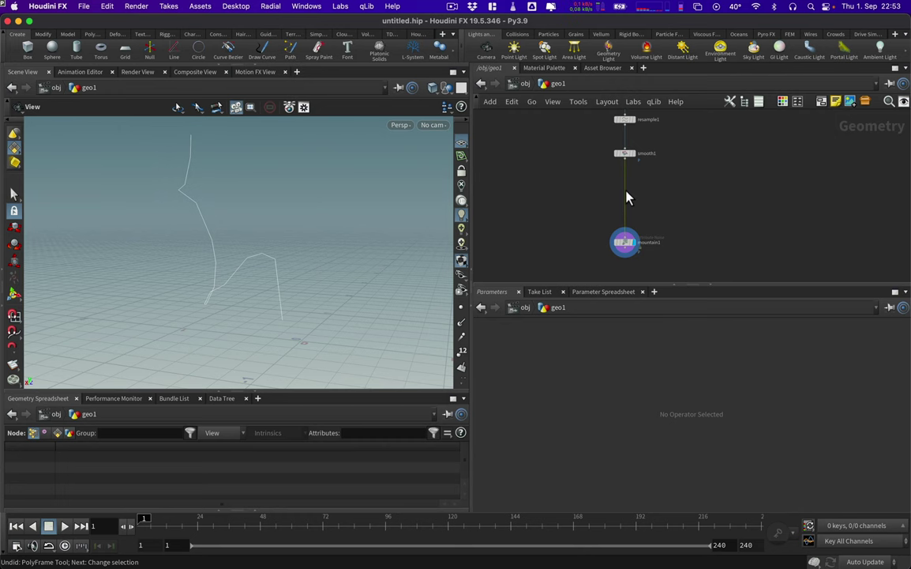
- Insert a PolyFrame node between smooth1 and mountain1 in Houdini and display its result with point normals visible
{"action": "key", "text": "Tab"}
{"action": "type", "text": "poly"}
{"action": "left_click", "coordinate": [735, 145]}
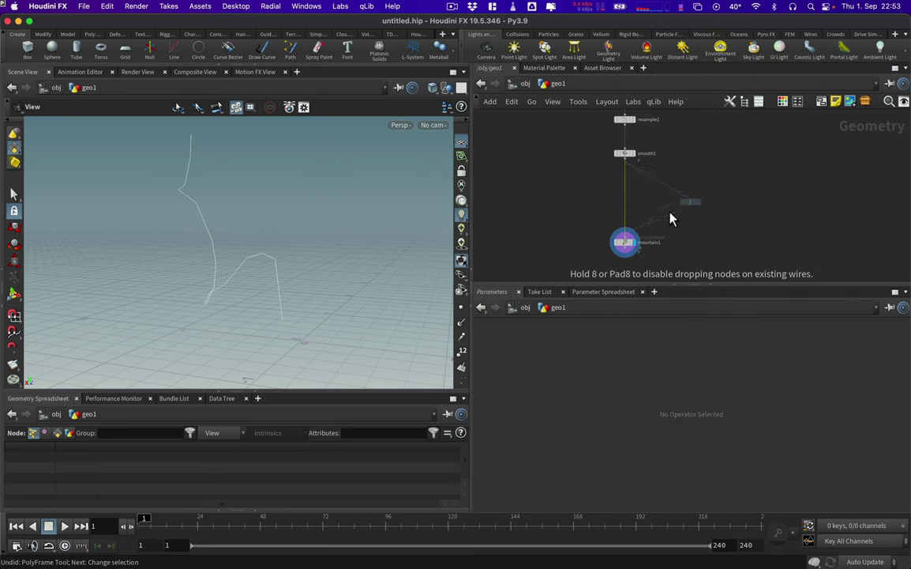
{"action": "left_click", "coordinate": [625, 202]}
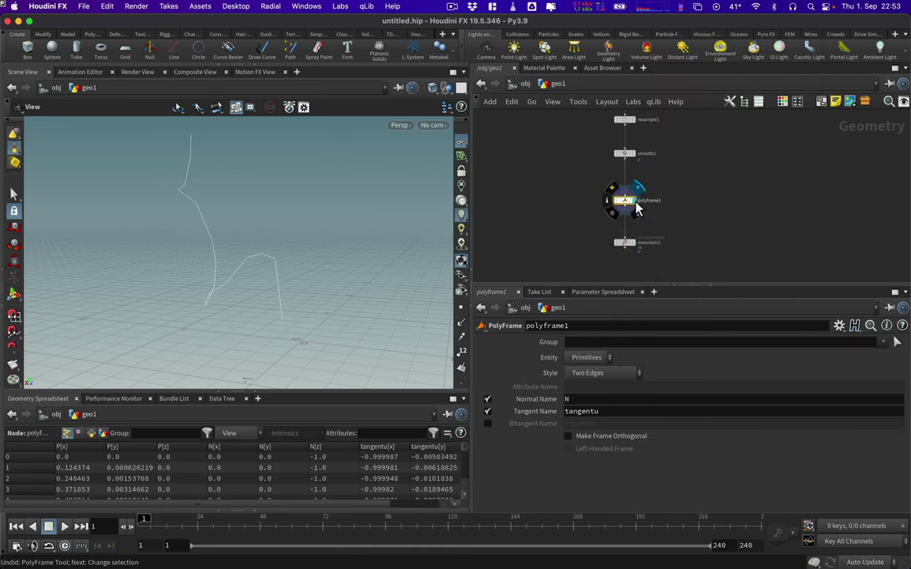
{"action": "left_click", "coordinate": [632, 201]}
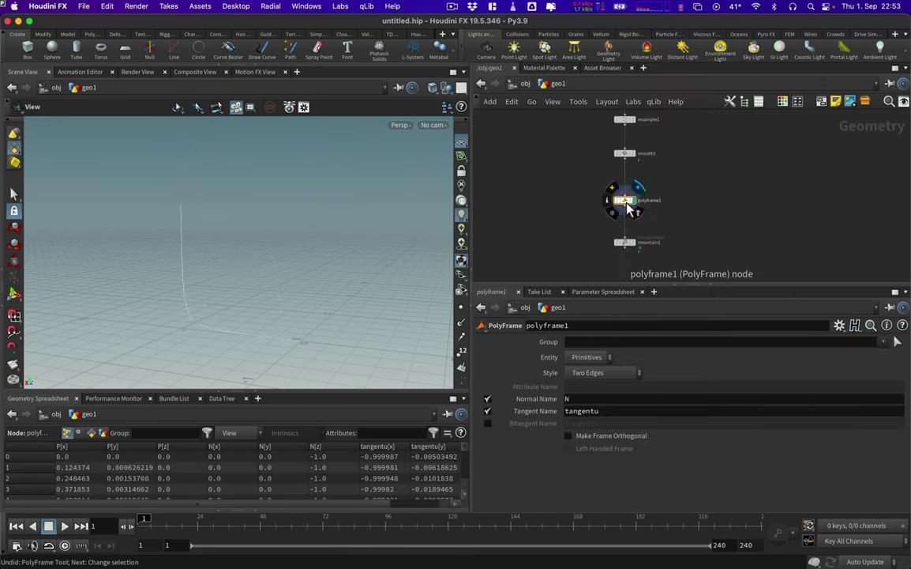
{"action": "left_click", "coordinate": [461, 322]}
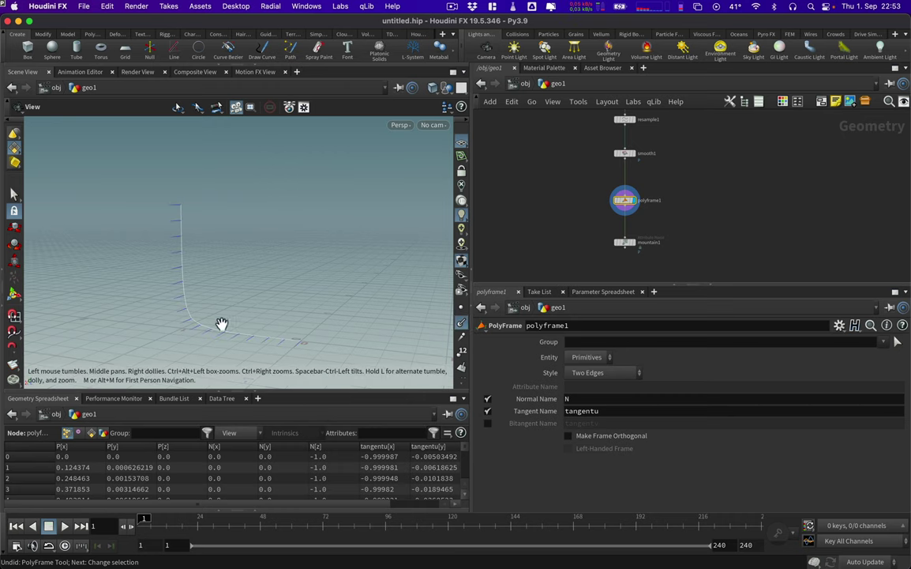
{"action": "mouse_move", "coordinate": [219, 319]}
{"action": "left_mouse_down"}
{"action": "mouse_move", "coordinate": [229, 315]}
{"action": "mouse_move", "coordinate": [189, 342]}
{"action": "mouse_move", "coordinate": [224, 285]}
{"action": "mouse_move", "coordinate": [318, 271]}
{"action": "mouse_move", "coordinate": [289, 326]}
{"action": "mouse_move", "coordinate": [260, 296]}
{"action": "mouse_move", "coordinate": [207, 316]}
{"action": "left_mouse_up"}
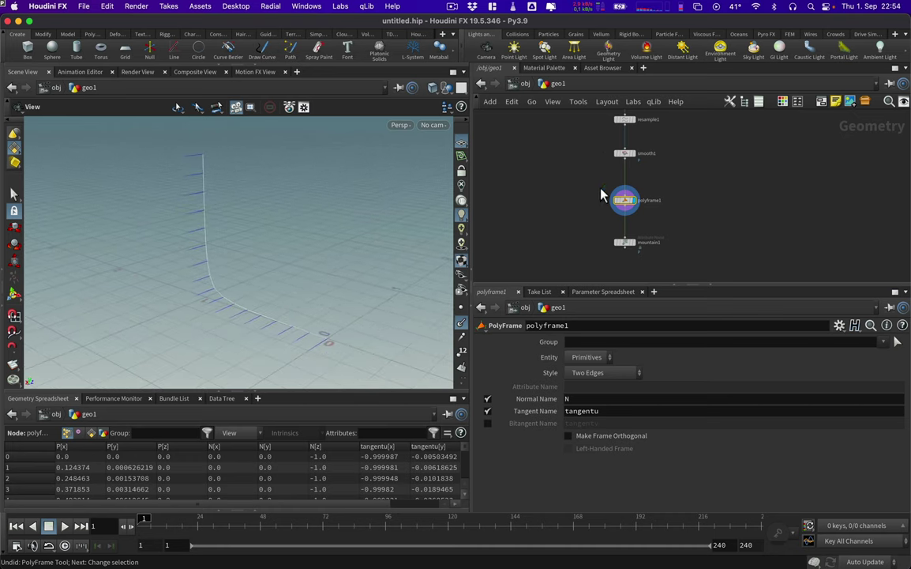
- Disable the PolyFrame normal and tangent outputs, enable the bitangent output named N, and inspect the resulting normals along the curve
{"action": "left_click", "coordinate": [488, 400]}
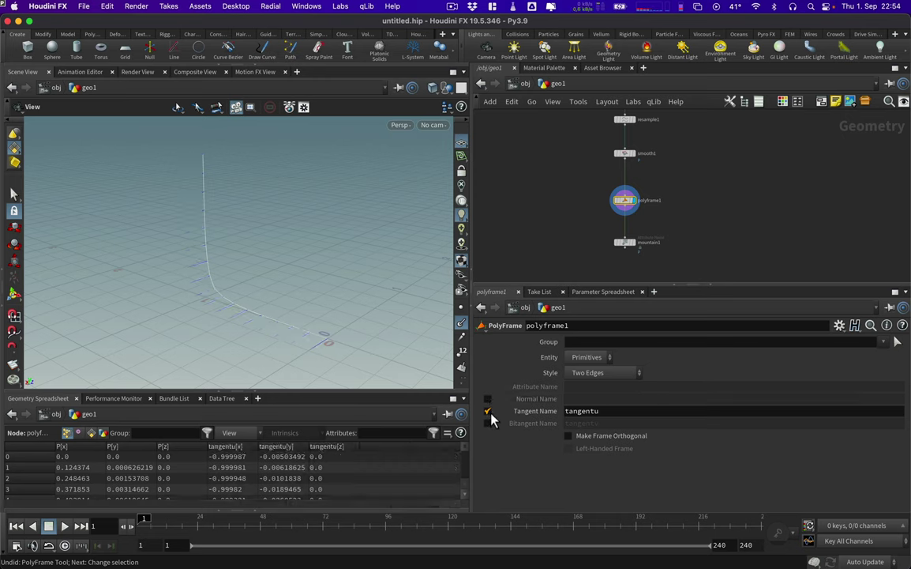
{"action": "left_click", "coordinate": [488, 411]}
{"action": "left_click", "coordinate": [488, 423]}
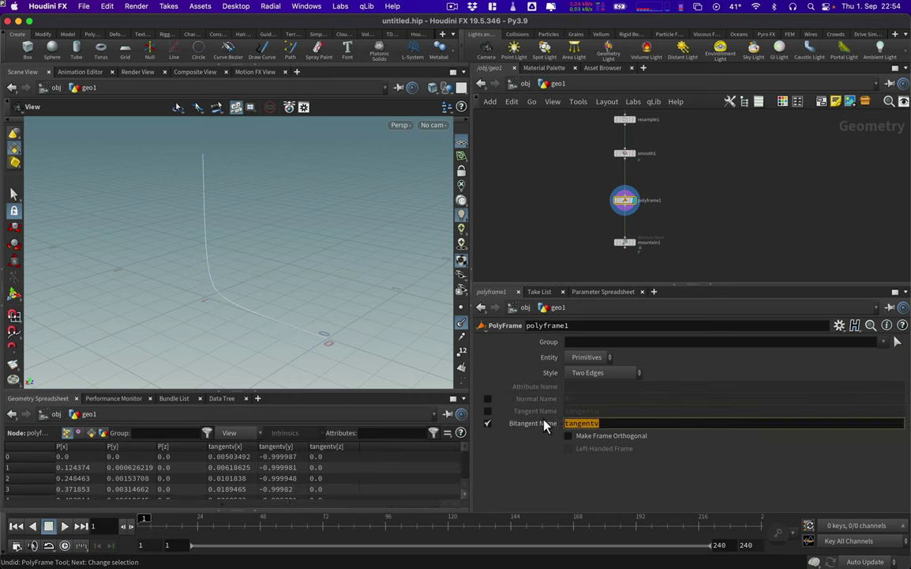
{"action": "type", "text": "N"}
{"action": "key", "text": "Return"}
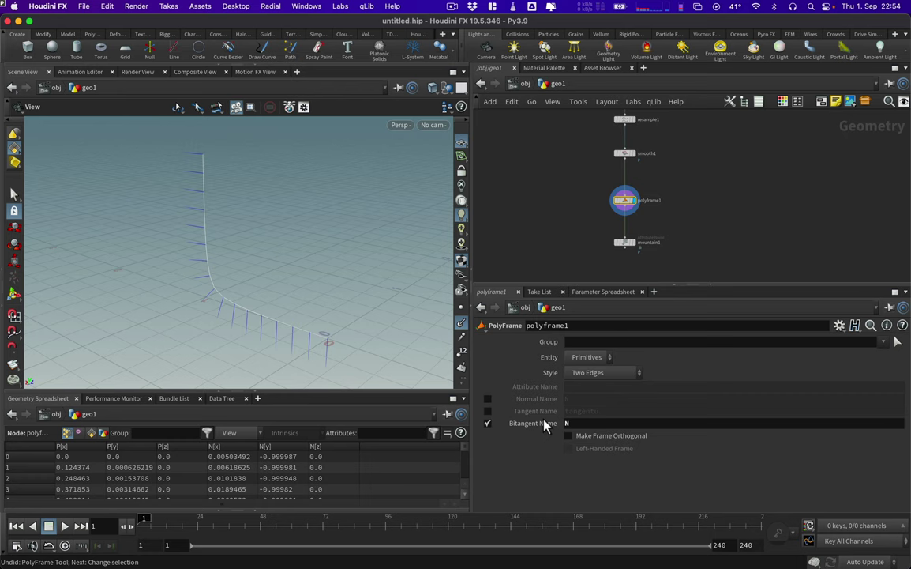
{"action": "left_click_drag", "start_coordinate": [234, 298], "coordinate": [287, 315]}
{"action": "right_click_drag", "start_coordinate": [287, 316], "coordinate": [327, 296]}
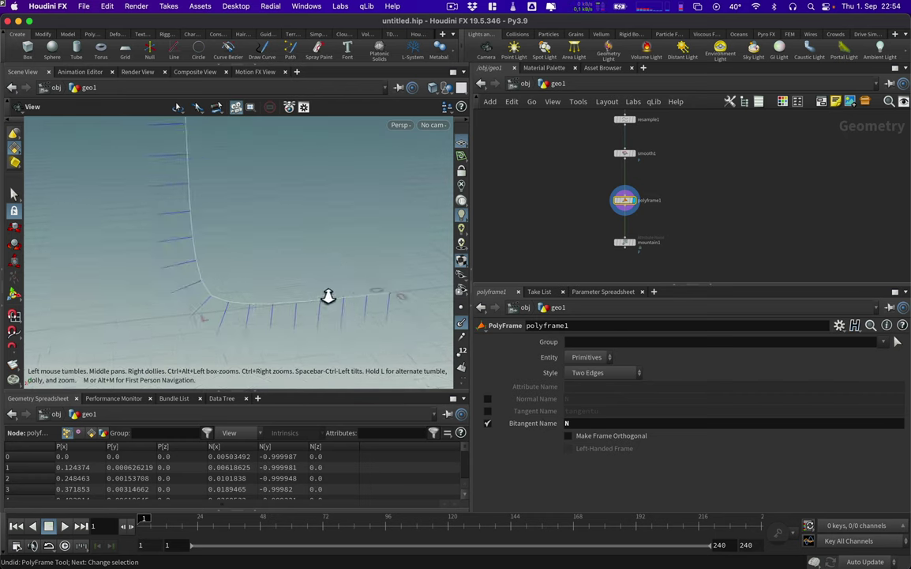
{"action": "left_click_drag", "start_coordinate": [329, 297], "coordinate": [236, 287]}
{"action": "middle_click_drag", "start_coordinate": [236, 287], "coordinate": [245, 311]}
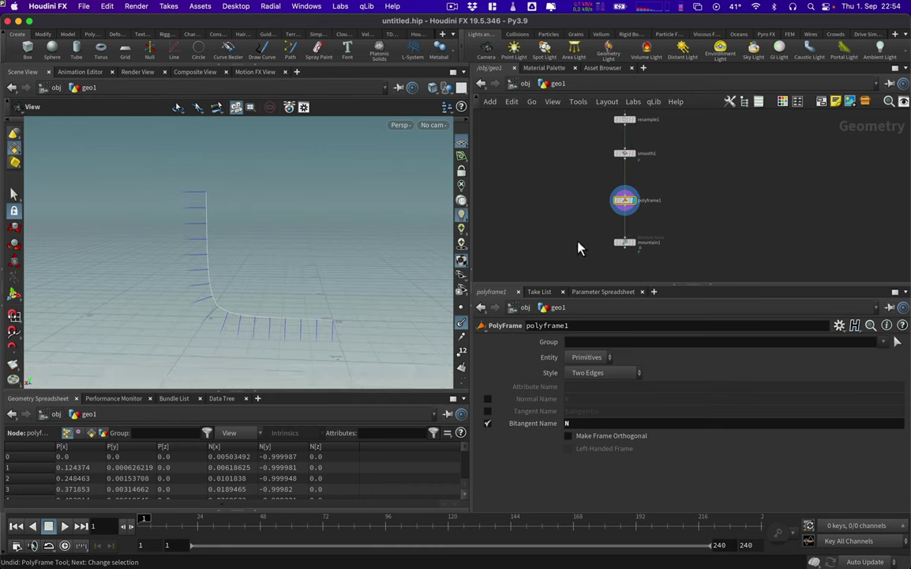
- Display mountain1 and enable Noise Along Vector using the N attribute, comparing the curve with the option on and off
{"action": "scroll", "coordinate": [649, 250], "scroll_direction": "up", "scroll_amount": 3}
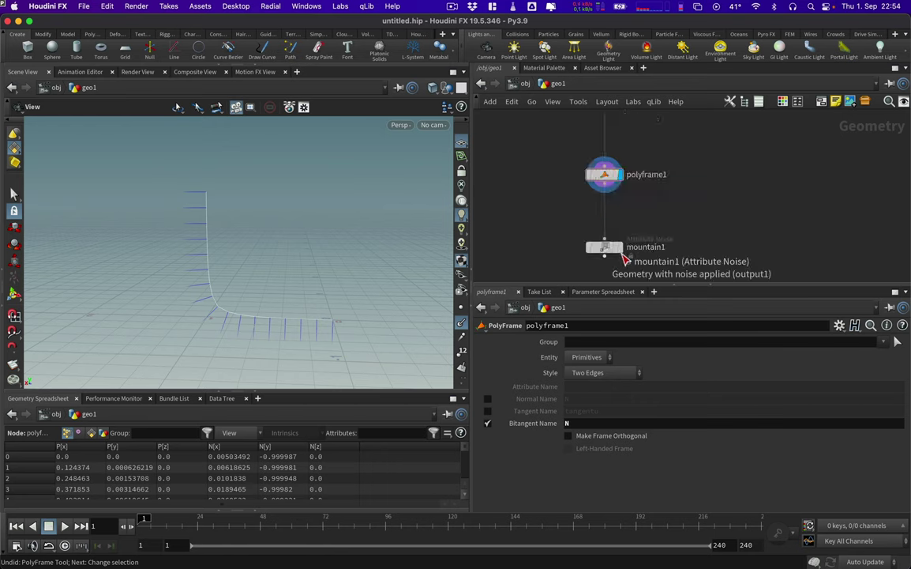
{"action": "left_click", "coordinate": [619, 247]}
{"action": "left_click", "coordinate": [610, 253]}
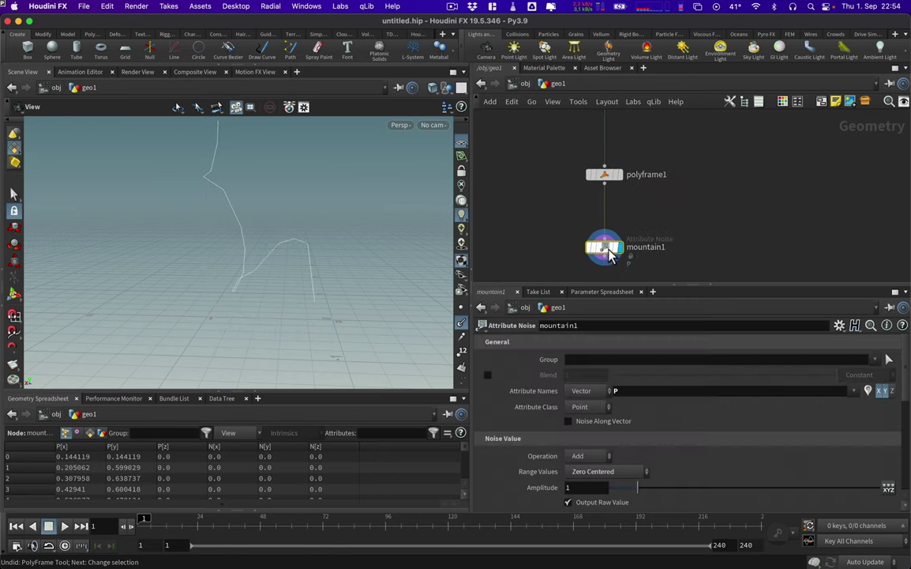
{"action": "left_click", "coordinate": [569, 422]}
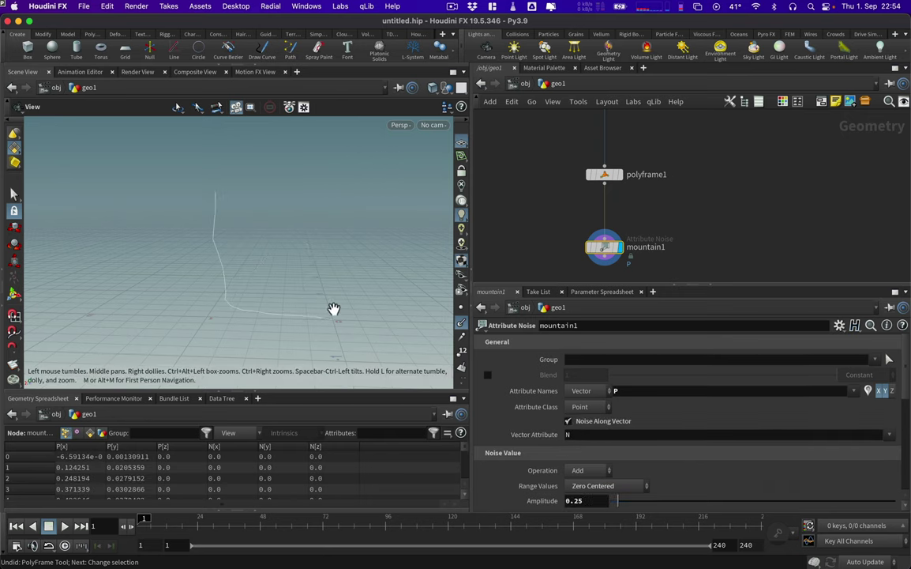
{"action": "left_click_drag", "start_coordinate": [293, 307], "coordinate": [272, 304]}
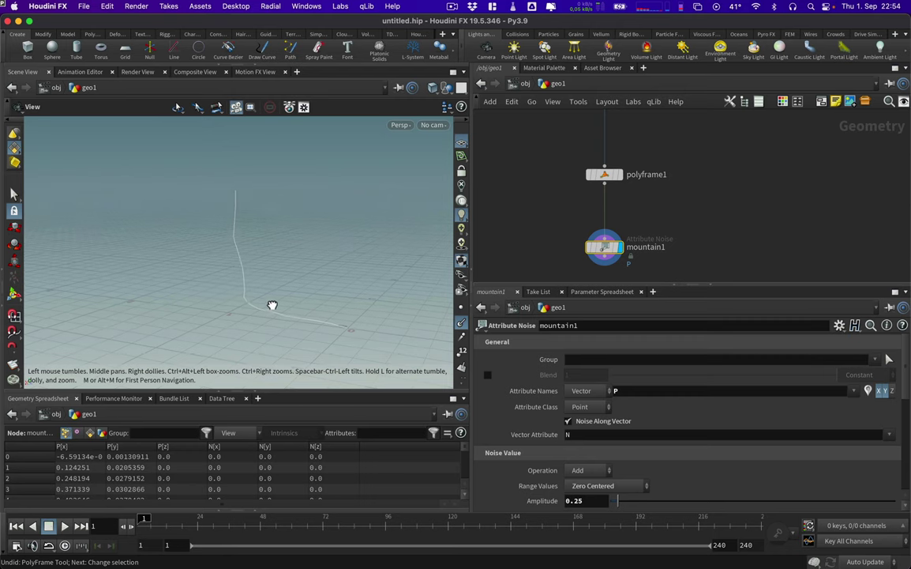
{"action": "left_click", "coordinate": [570, 423]}
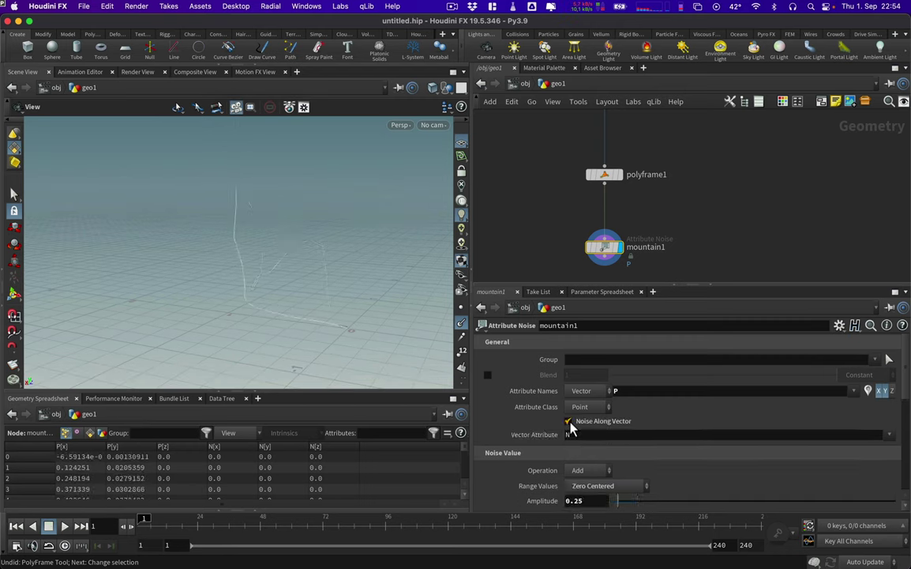
- Move smooth1 down close to polyframe1 to open up space beneath resample1
{"action": "scroll", "coordinate": [591, 186], "scroll_direction": "down", "scroll_amount": 2}
{"action": "middle_click_drag", "start_coordinate": [591, 183], "coordinate": [574, 225]}
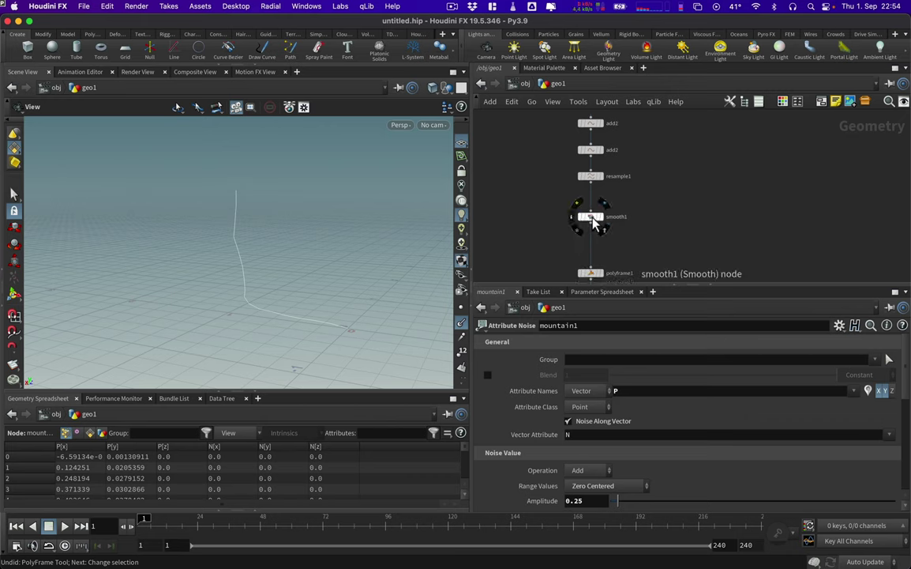
{"action": "left_click_drag", "start_coordinate": [593, 223], "coordinate": [593, 256]}
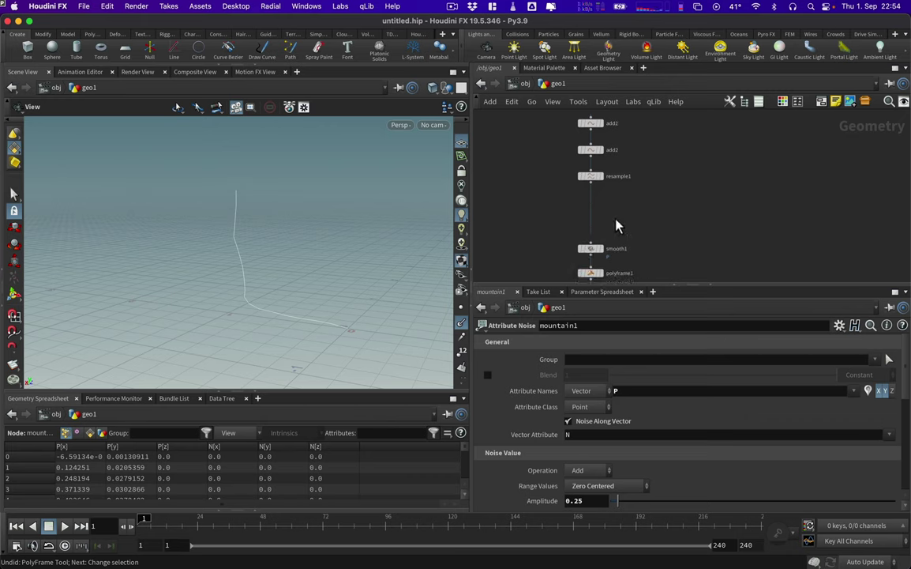
- Enable the Curve U Attribute output curveu on resample1 and show points with point numbers in the viewport
{"action": "left_click", "coordinate": [592, 177]}
{"action": "left_click", "coordinate": [593, 179]}
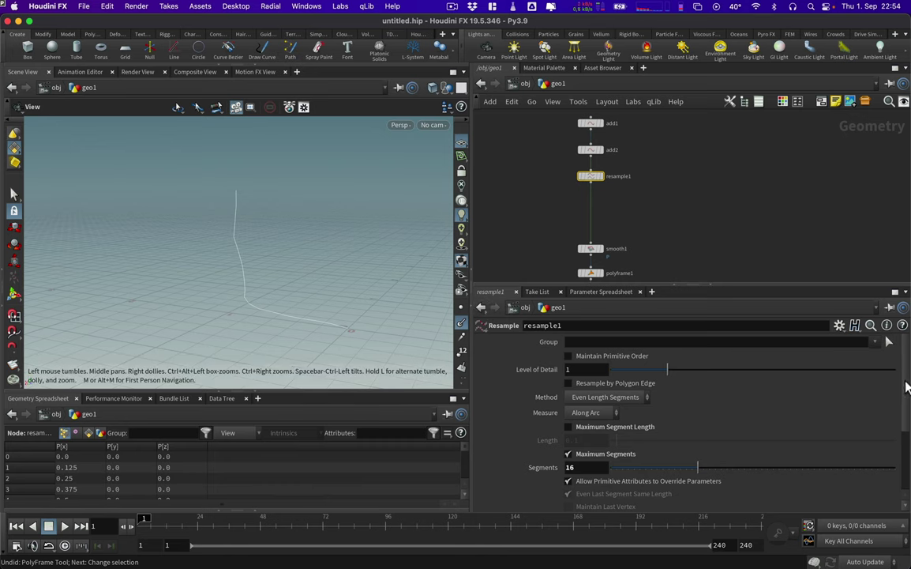
{"action": "scroll", "coordinate": [817, 352], "scroll_direction": "down", "scroll_amount": 3}
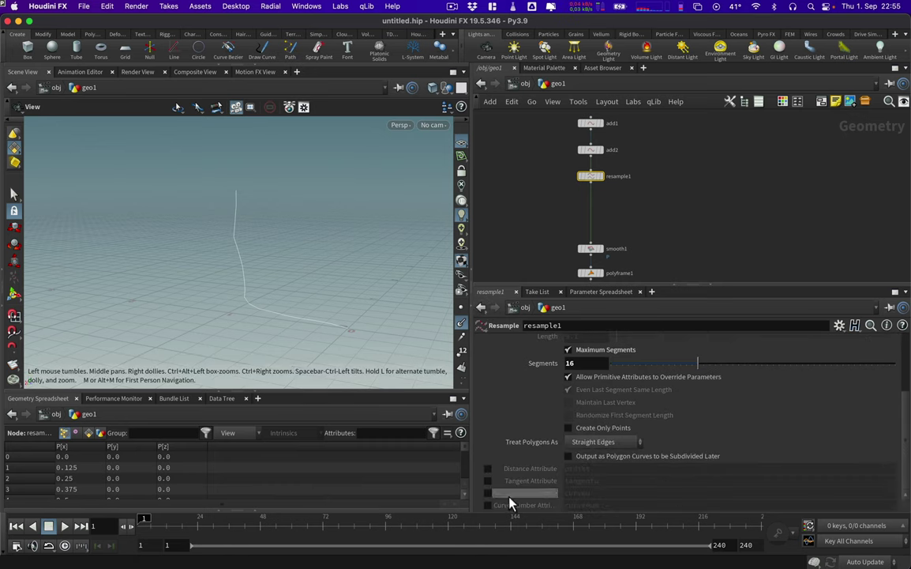
{"action": "left_click", "coordinate": [489, 494]}
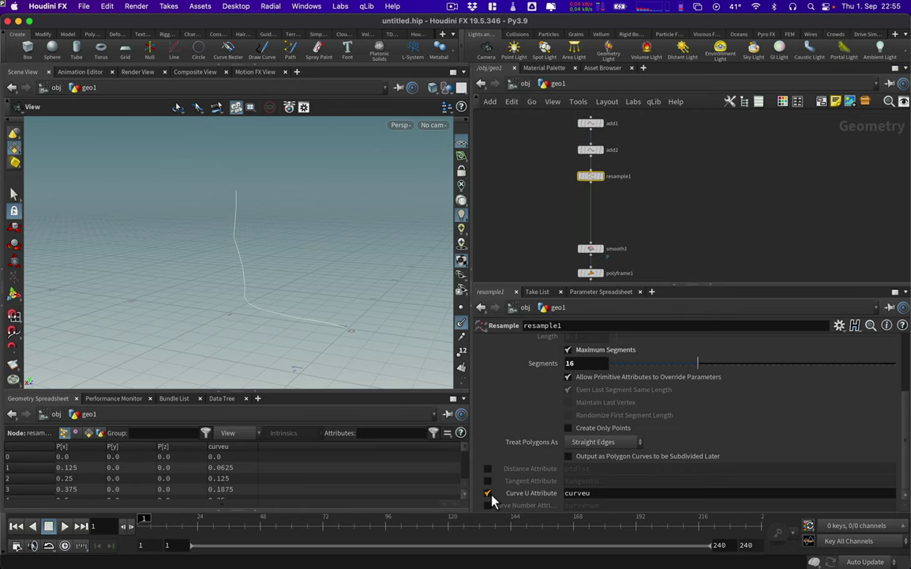
{"action": "left_click", "coordinate": [462, 308]}
{"action": "left_click", "coordinate": [462, 350]}
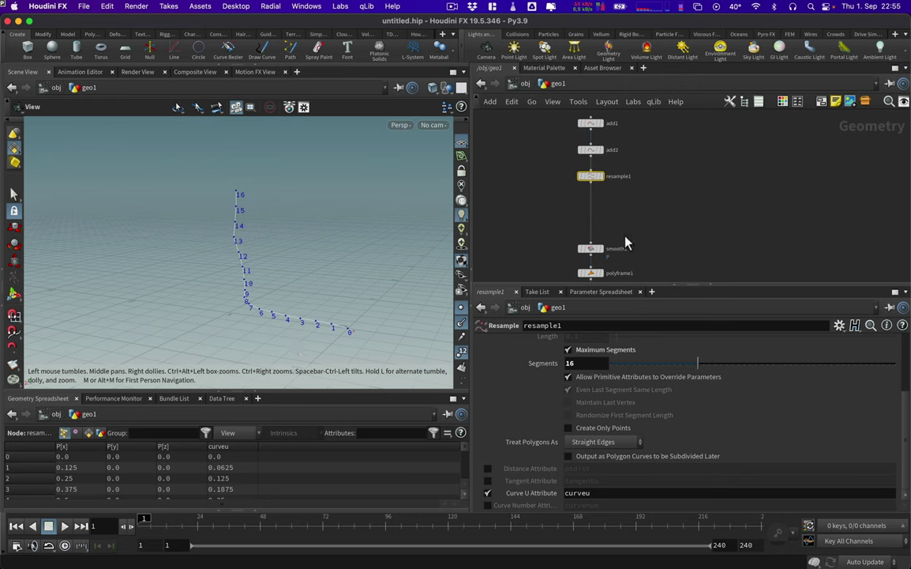
- Add a Color node as a side branch from resample1 and display its result
{"action": "left_click", "coordinate": [597, 193]}
{"action": "key", "text": "Tab"}
{"action": "type", "text": "col"}
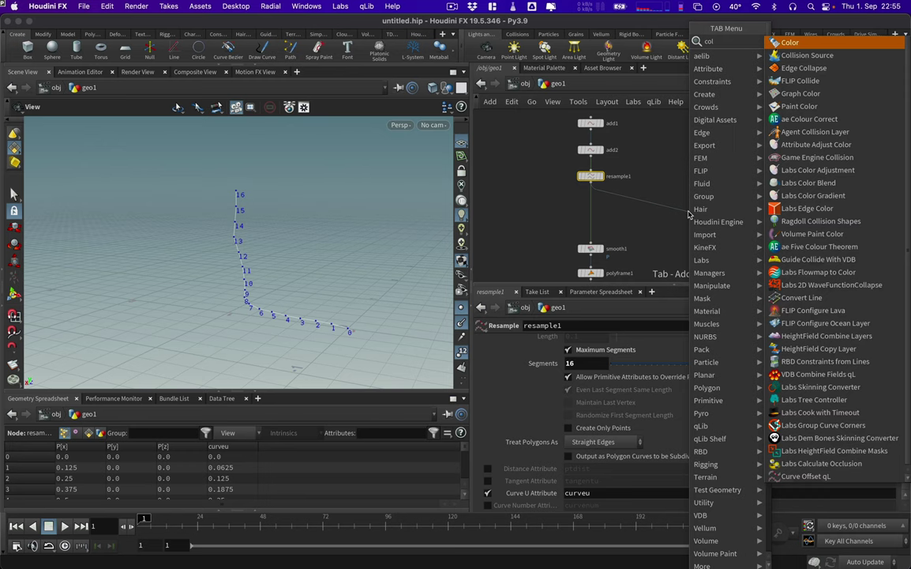
{"action": "key", "text": "Return"}
{"action": "left_click", "coordinate": [694, 217]}
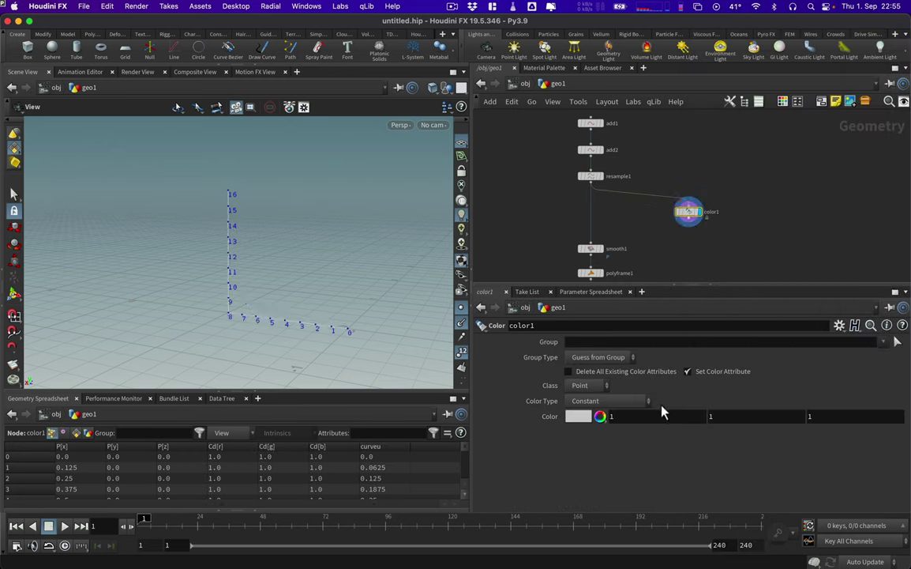
- Set color1's type to Ramp from Attribute using curveu, and inspect the colour values along the curve through its last points
{"action": "left_click", "coordinate": [634, 403]}
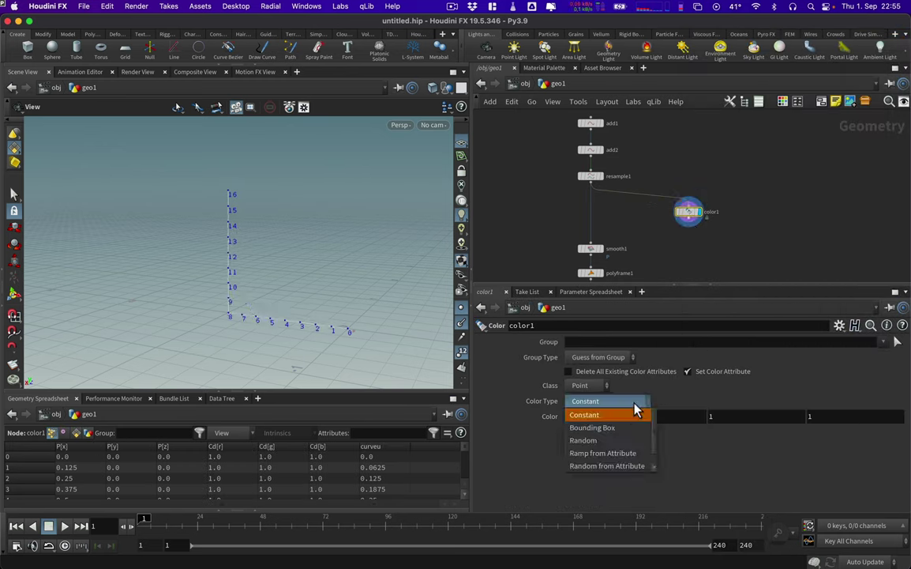
{"action": "left_click", "coordinate": [621, 455]}
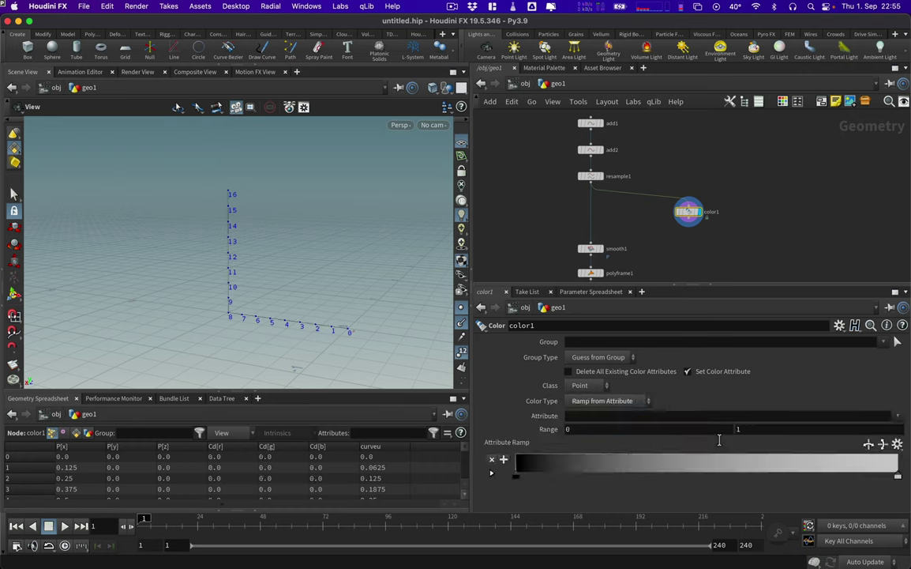
{"action": "left_click", "coordinate": [898, 416]}
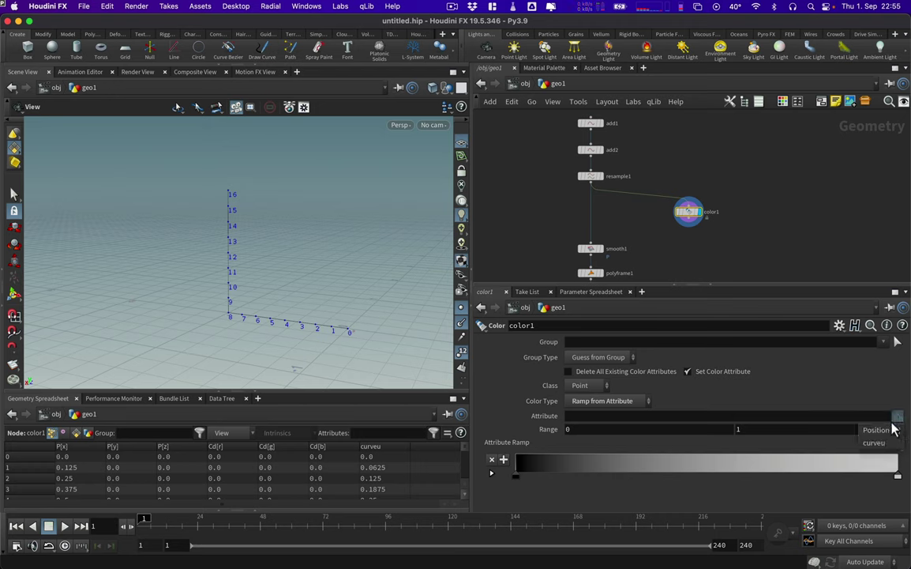
{"action": "left_click", "coordinate": [876, 443]}
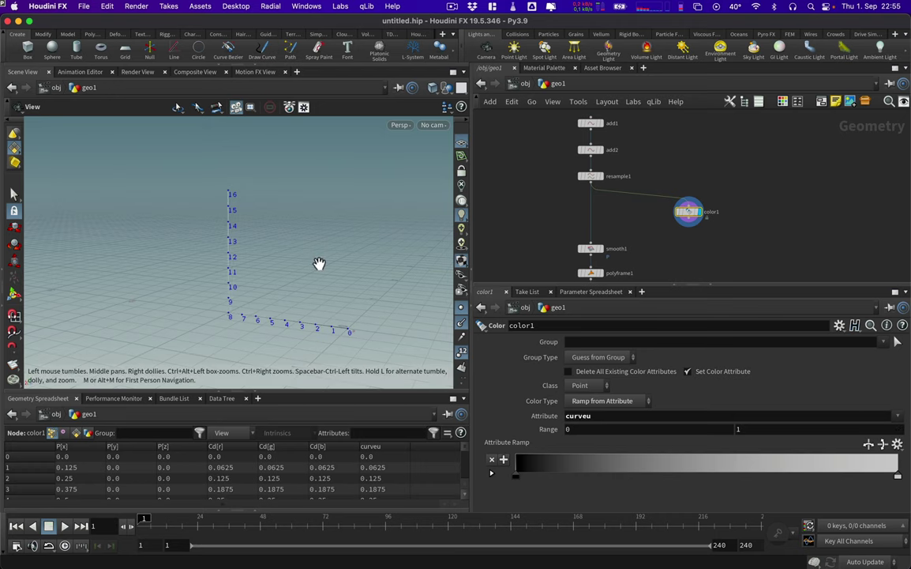
{"action": "left_click_drag", "start_coordinate": [305, 312], "coordinate": [350, 286]}
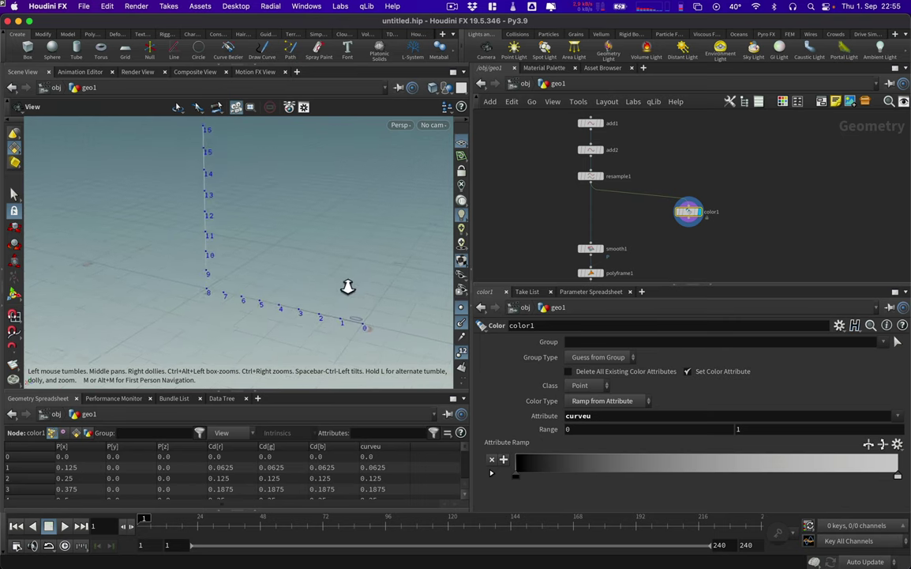
{"action": "middle_click_drag", "start_coordinate": [350, 287], "coordinate": [315, 301]}
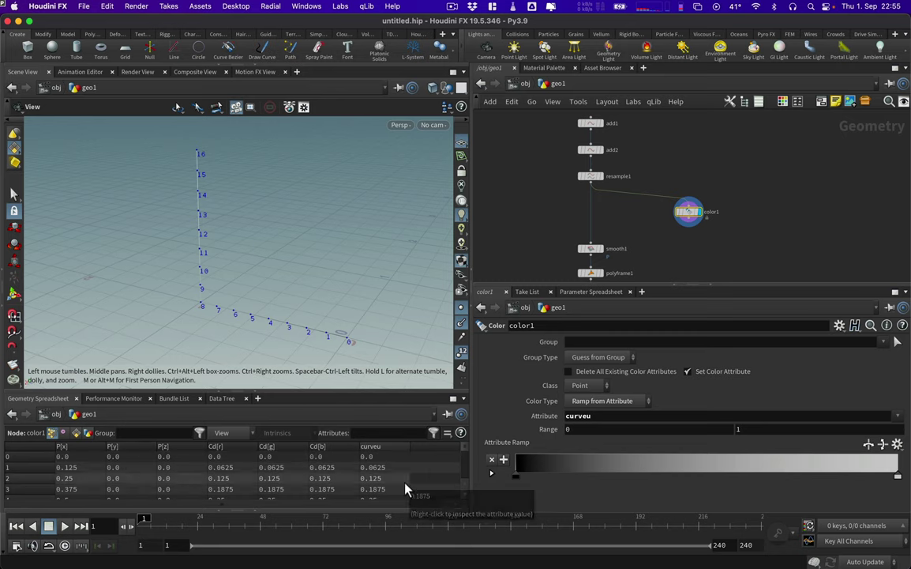
{"action": "left_click_drag", "start_coordinate": [466, 456], "coordinate": [464, 486]}
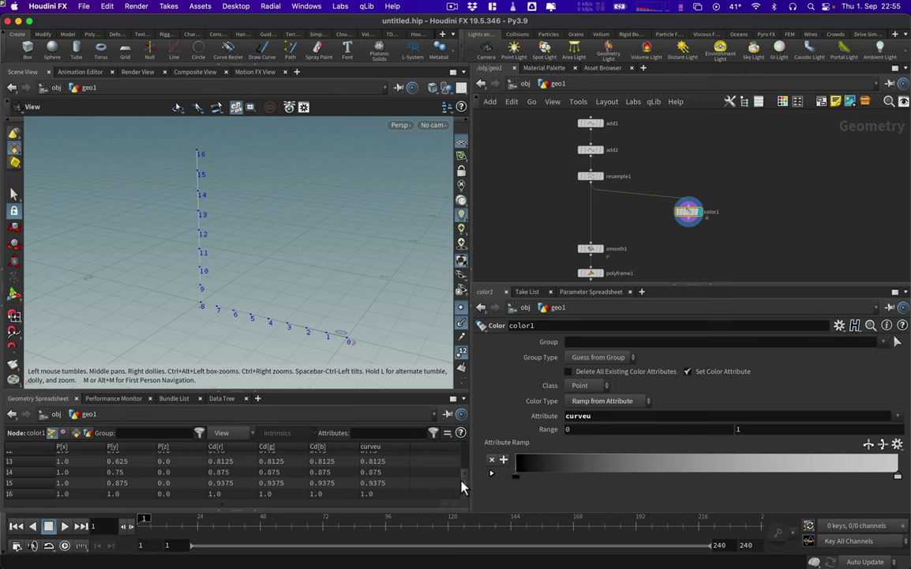
- Insert an Attribute Remap node on the wire between resample1 and smooth1
{"action": "left_click", "coordinate": [596, 179]}
{"action": "key", "text": "Tab"}
{"action": "type", "text": "attrib"}
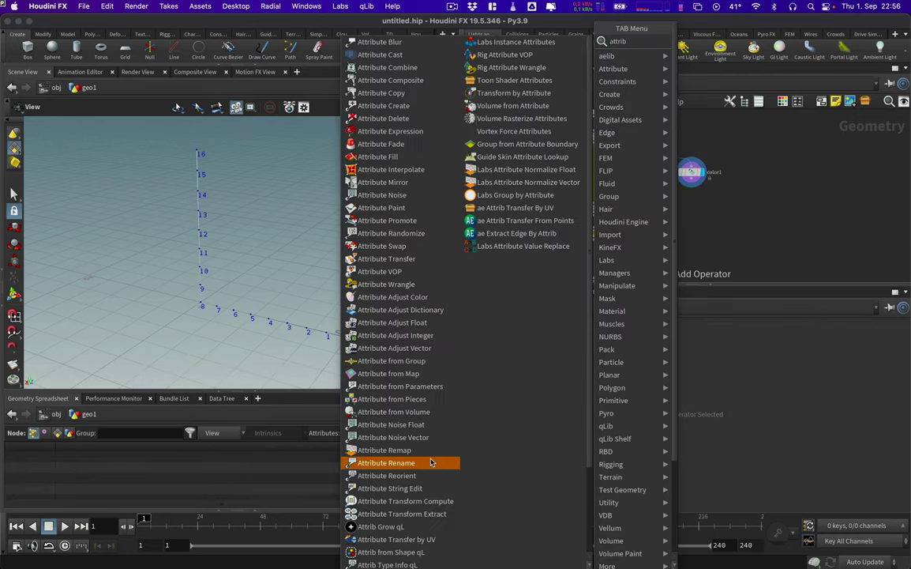
{"action": "left_click", "coordinate": [432, 462]}
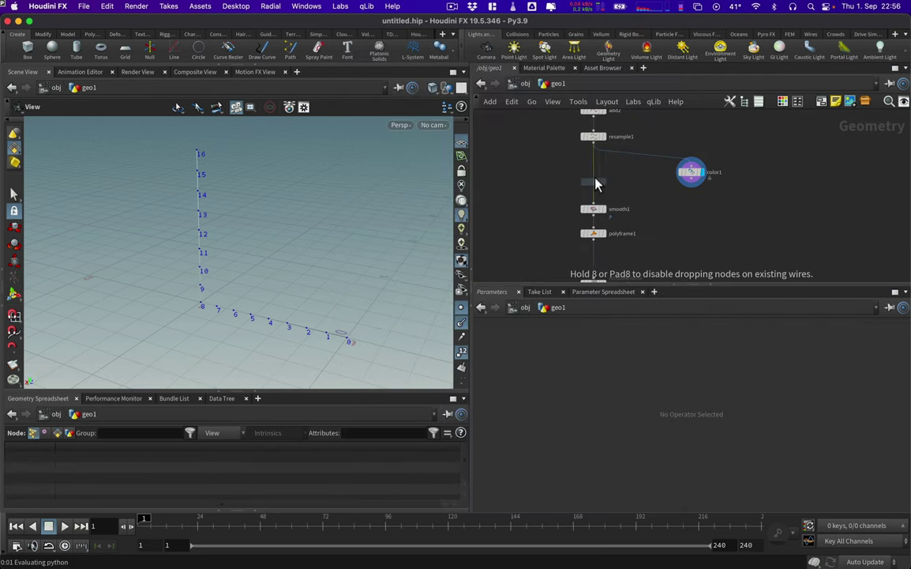
{"action": "left_click", "coordinate": [597, 183]}
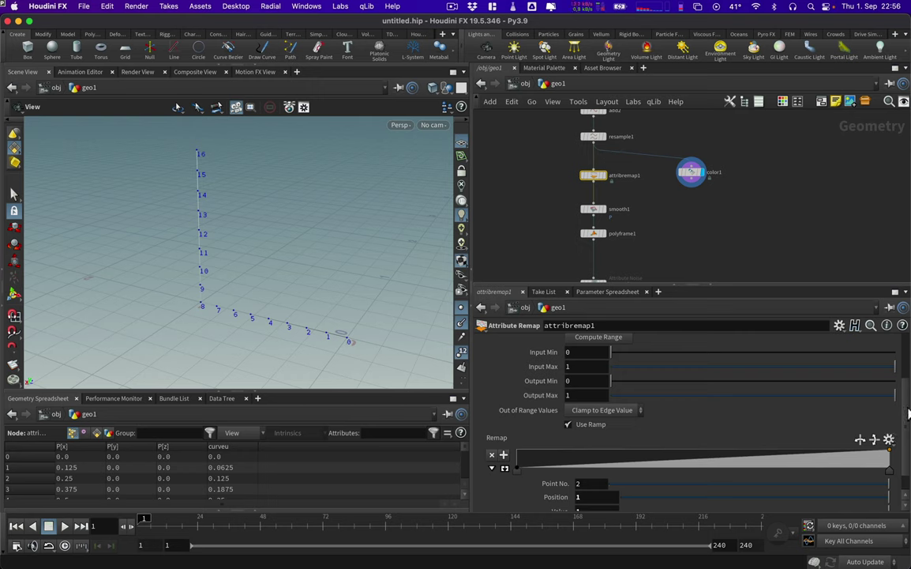
- In attribremap1, remap the curveu attribute to a new attribute named mask and bring its remap ramp into reach
{"action": "left_click_drag", "start_coordinate": [909, 413], "coordinate": [908, 350]}
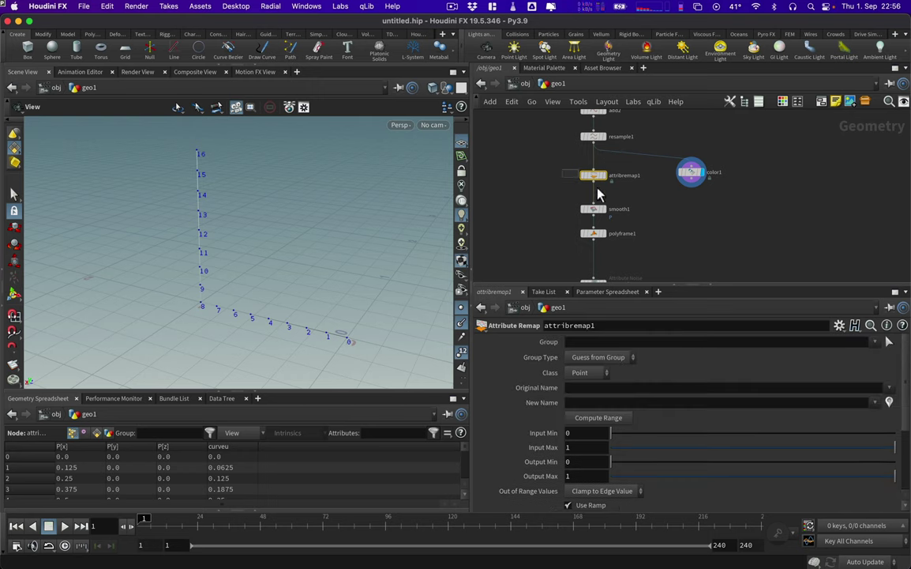
{"action": "left_click", "coordinate": [888, 389]}
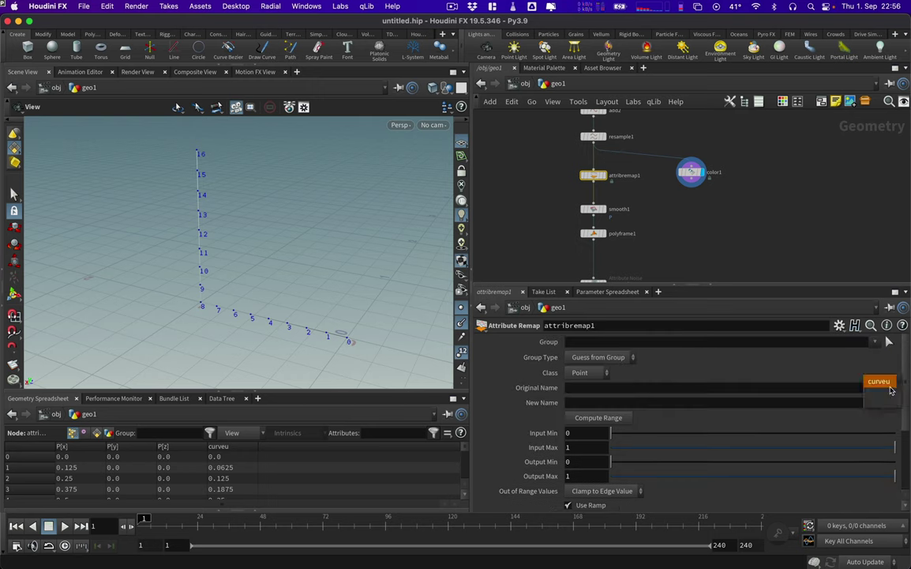
{"action": "left_click", "coordinate": [885, 385]}
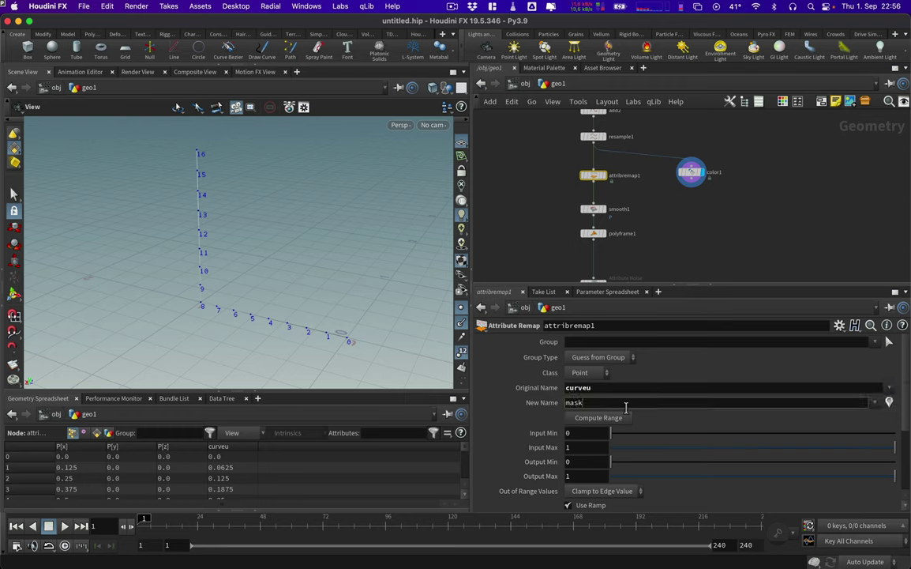
{"action": "key", "text": "Return"}
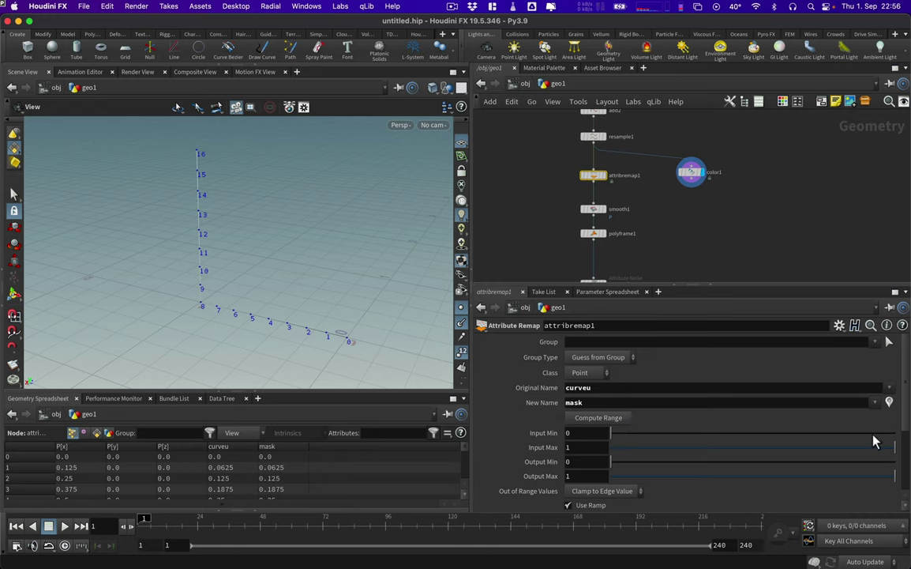
{"action": "left_click_drag", "start_coordinate": [904, 387], "coordinate": [904, 475]}
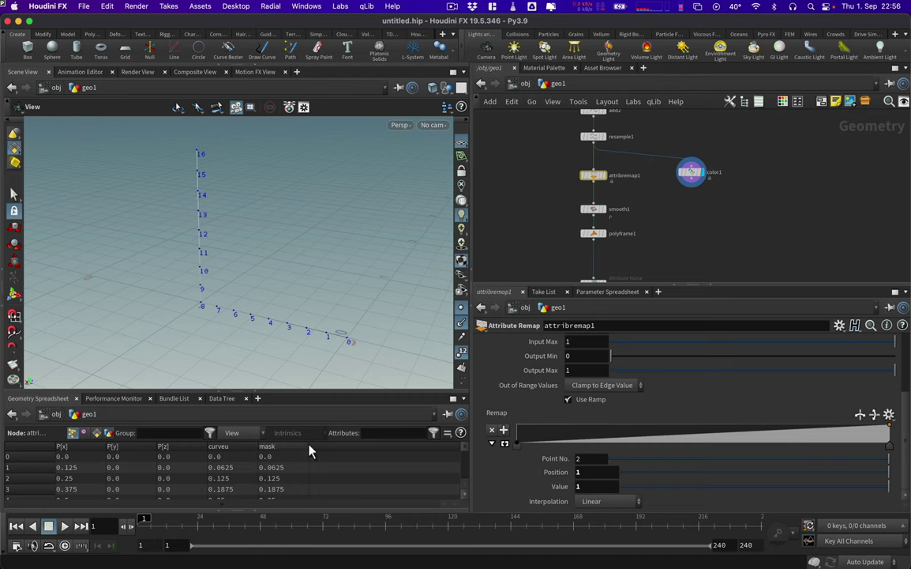
- Rewire color1 to take its input from attribremap1 and set its ramp attribute to mask
{"action": "mouse_move", "coordinate": [697, 173]}
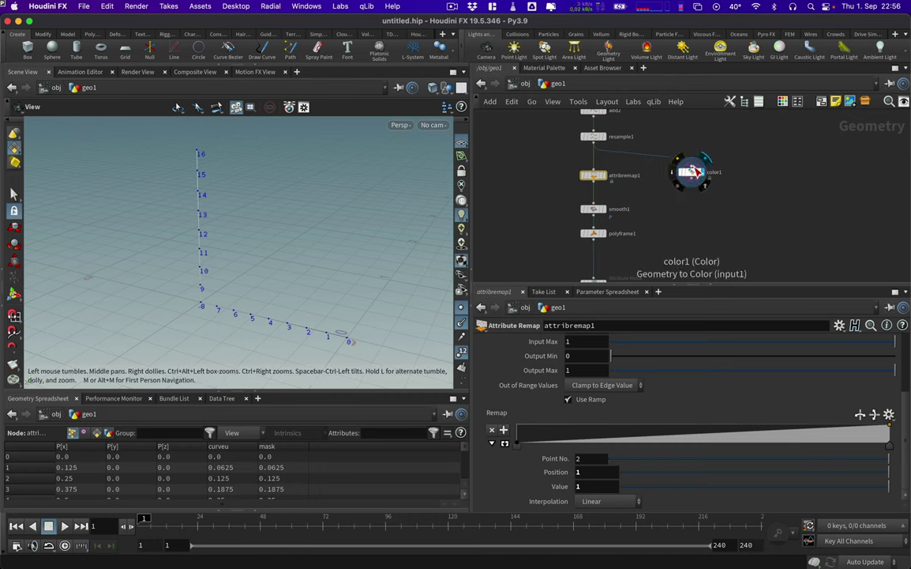
{"action": "left_click_drag", "start_coordinate": [696, 173], "coordinate": [562, 177]}
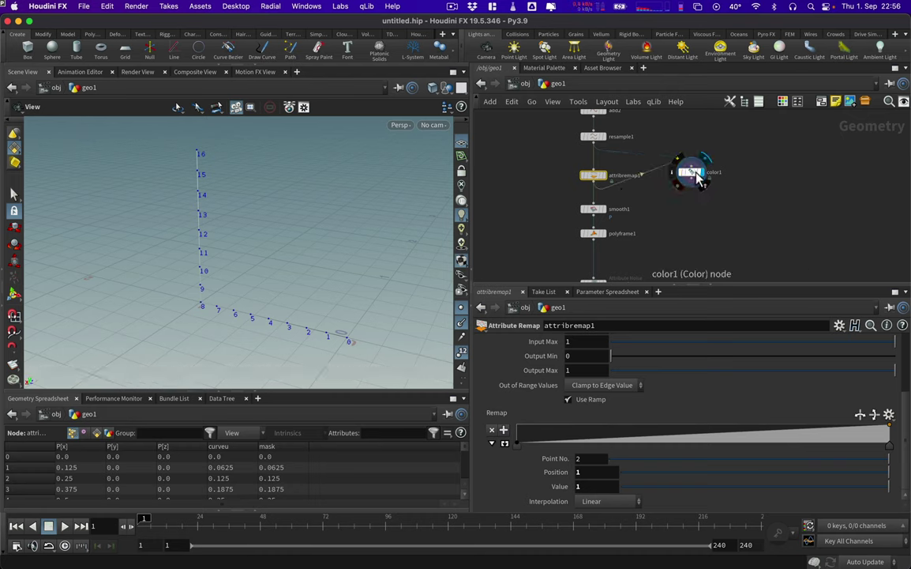
{"action": "left_click_drag", "start_coordinate": [699, 178], "coordinate": [700, 201]}
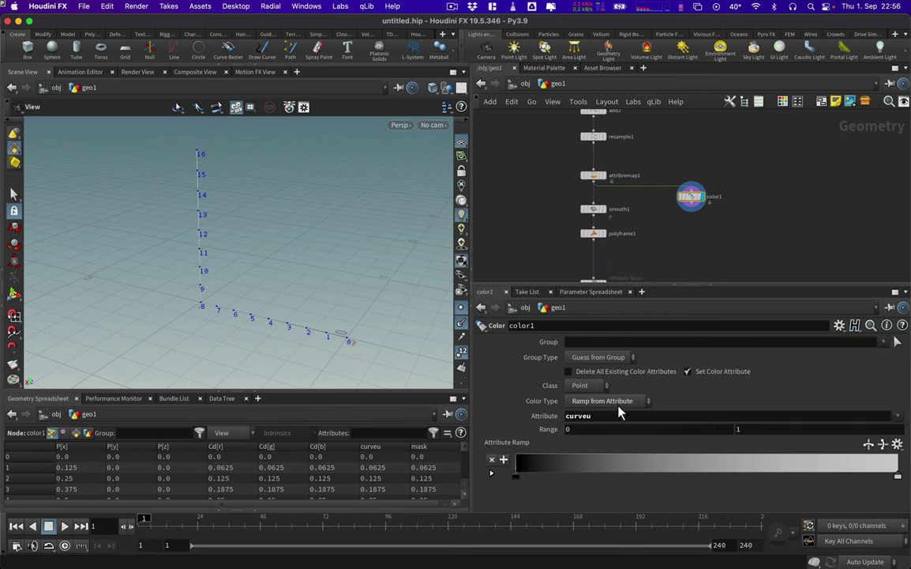
{"action": "left_click", "coordinate": [897, 415]}
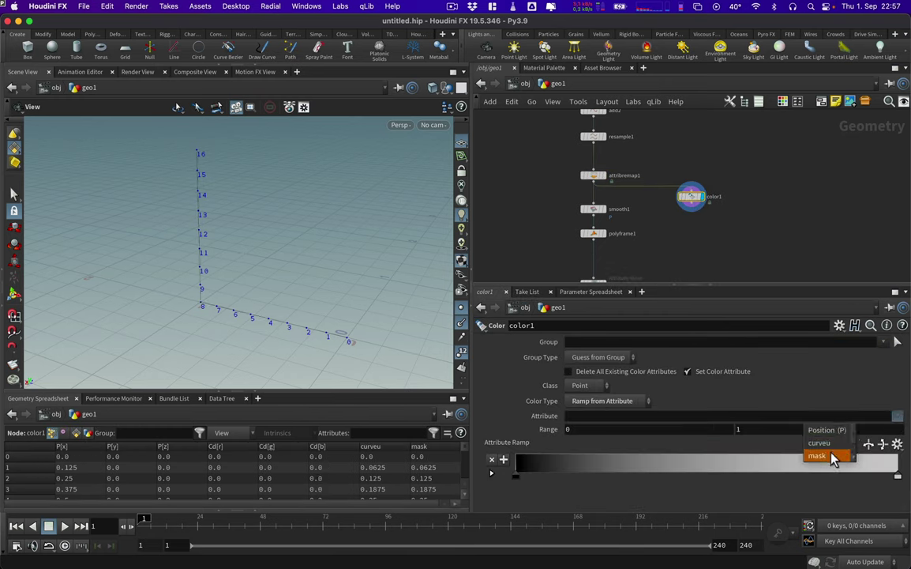
{"action": "left_click", "coordinate": [818, 456]}
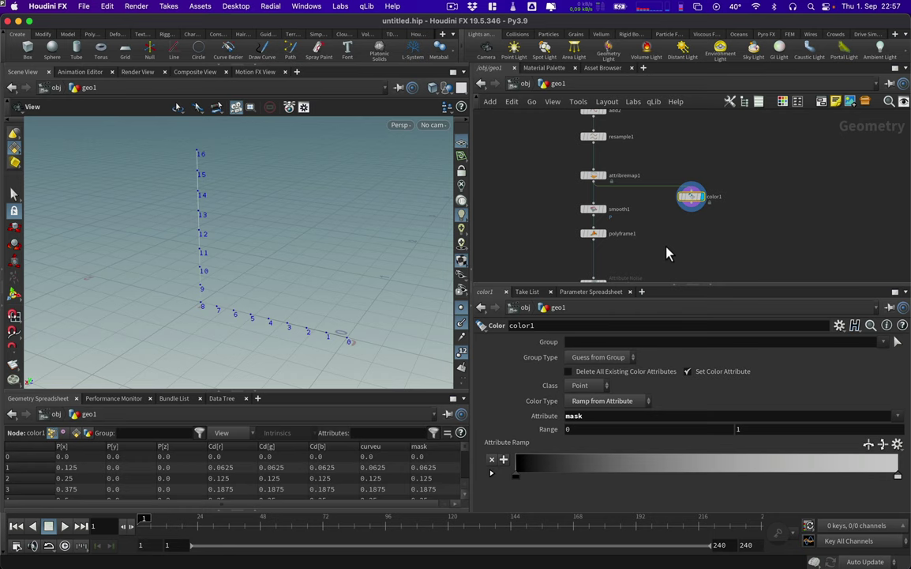
- Shape attribremap1's ramp with a zero-value point at about 0.32 and a full-value point slightly past the middle
{"action": "left_click", "coordinate": [592, 176]}
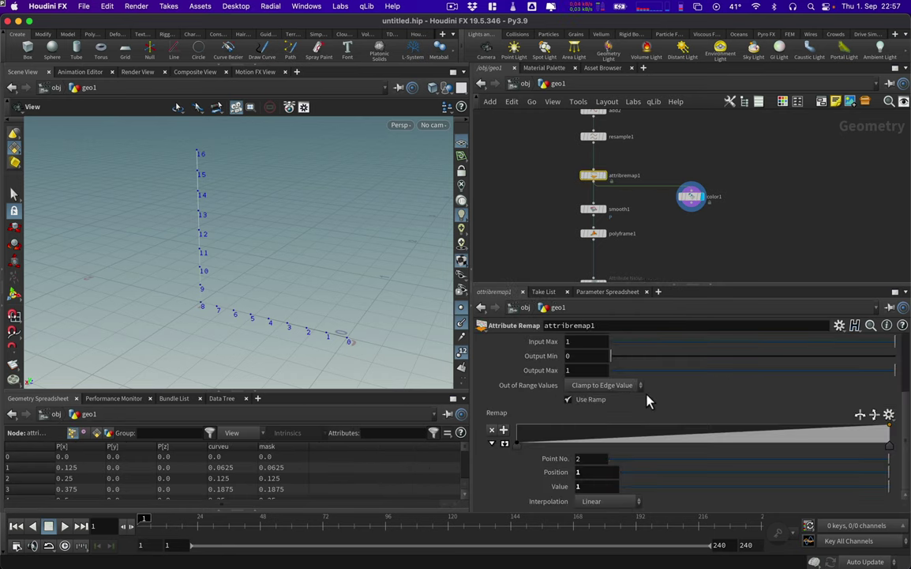
{"action": "mouse_move", "coordinate": [624, 444]}
{"action": "left_mouse_down"}
{"action": "mouse_move", "coordinate": [628, 455]}
{"action": "mouse_move", "coordinate": [655, 452]}
{"action": "left_mouse_up"}
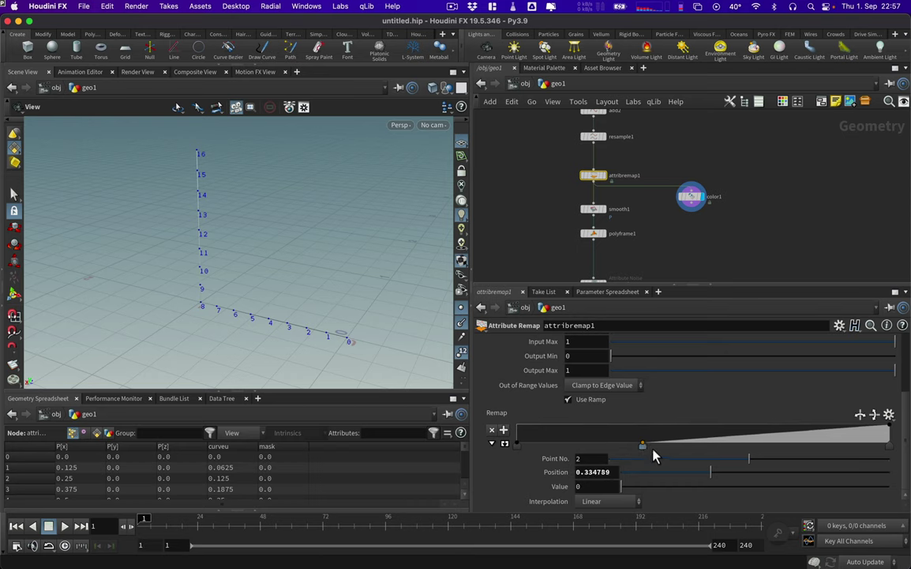
{"action": "mouse_move", "coordinate": [722, 434]}
{"action": "left_mouse_down"}
{"action": "mouse_move", "coordinate": [698, 432]}
{"action": "mouse_move", "coordinate": [721, 428]}
{"action": "left_mouse_up"}
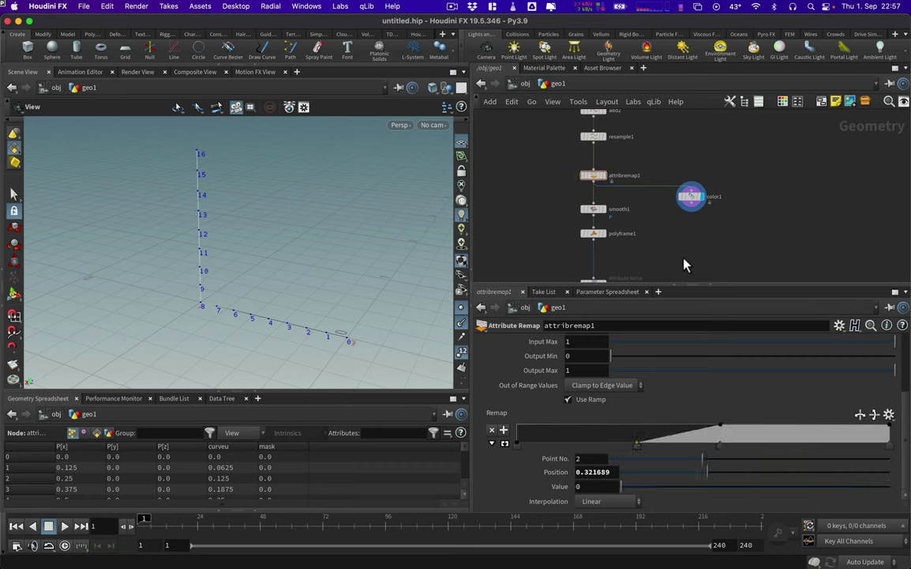
- Enable Blend on mountain1 and switch it from Constant to Use Attribute with the mask attribute
{"action": "middle_click_drag", "start_coordinate": [684, 264], "coordinate": [687, 208]}
{"action": "left_click_drag", "start_coordinate": [573, 211], "coordinate": [639, 268]}
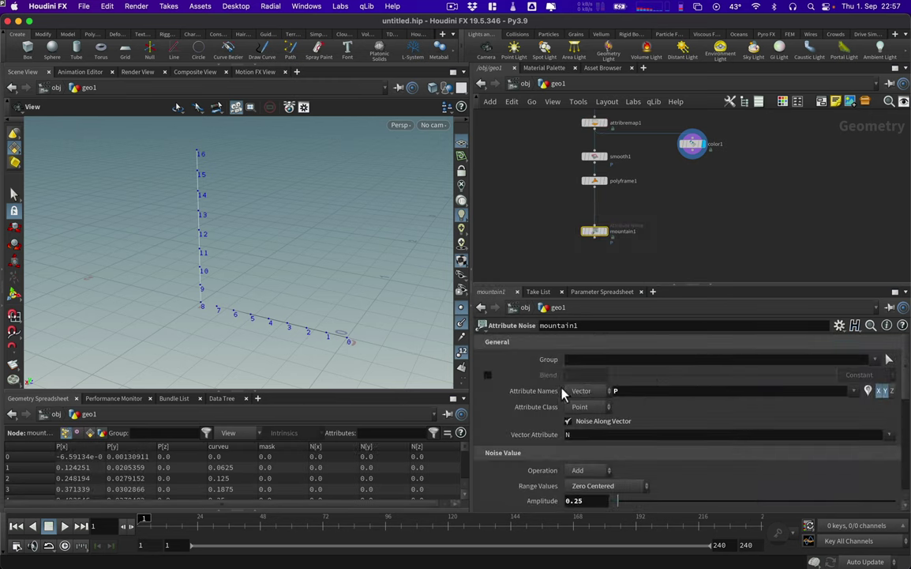
{"action": "left_click", "coordinate": [487, 374]}
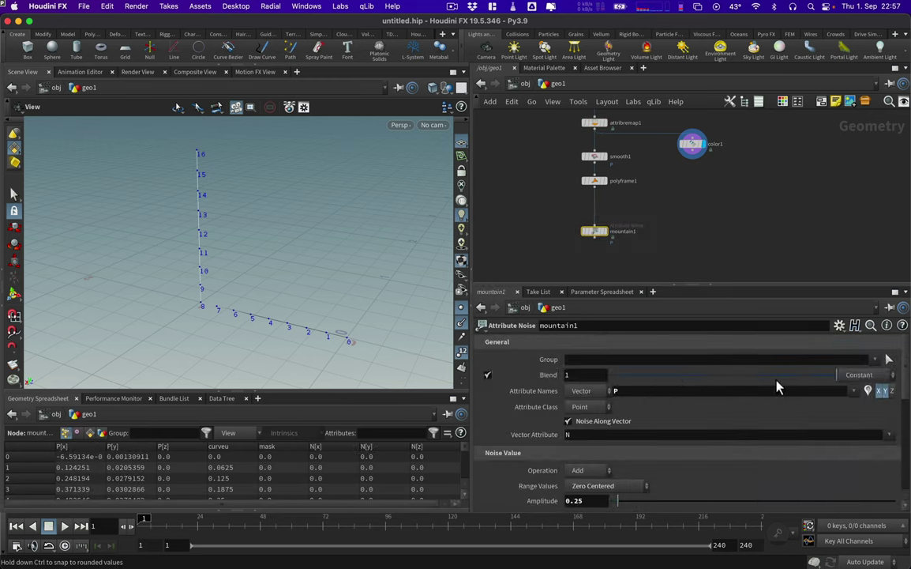
{"action": "left_click", "coordinate": [859, 374]}
{"action": "left_click", "coordinate": [877, 402]}
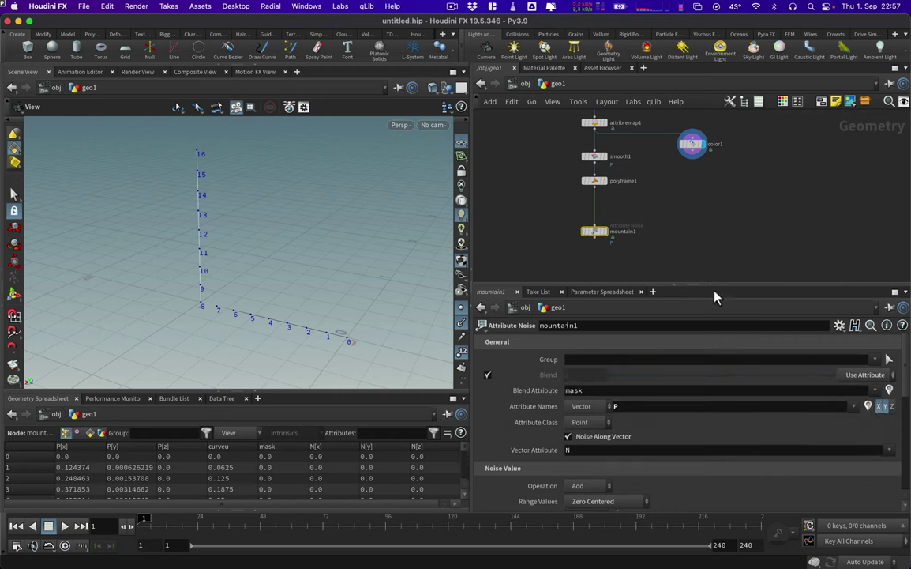
- Display mountain1 and compare the curve with Blend off and on, leaving it enabled
{"action": "left_click", "coordinate": [607, 232]}
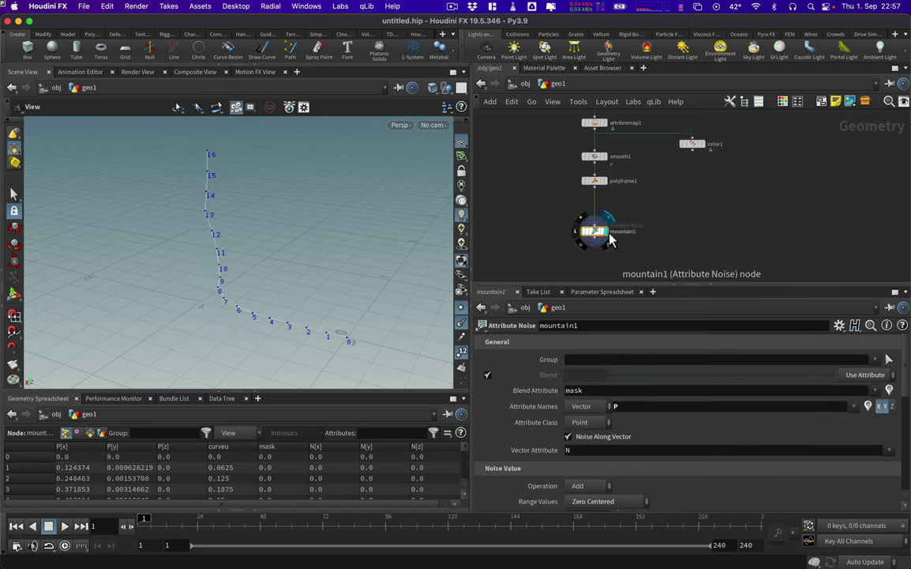
{"action": "left_click", "coordinate": [488, 375]}
{"action": "left_click", "coordinate": [488, 375]}
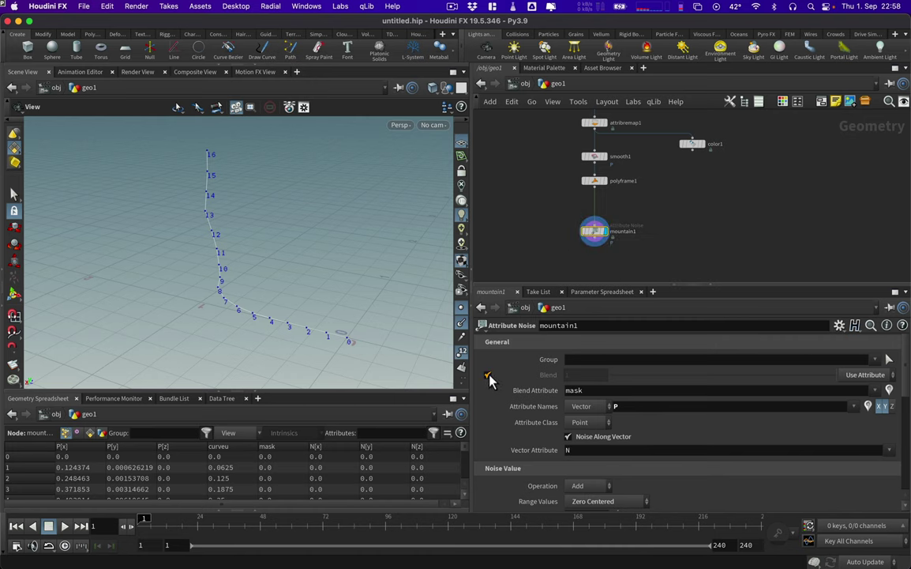
{"action": "left_click_drag", "start_coordinate": [277, 301], "coordinate": [355, 282]}
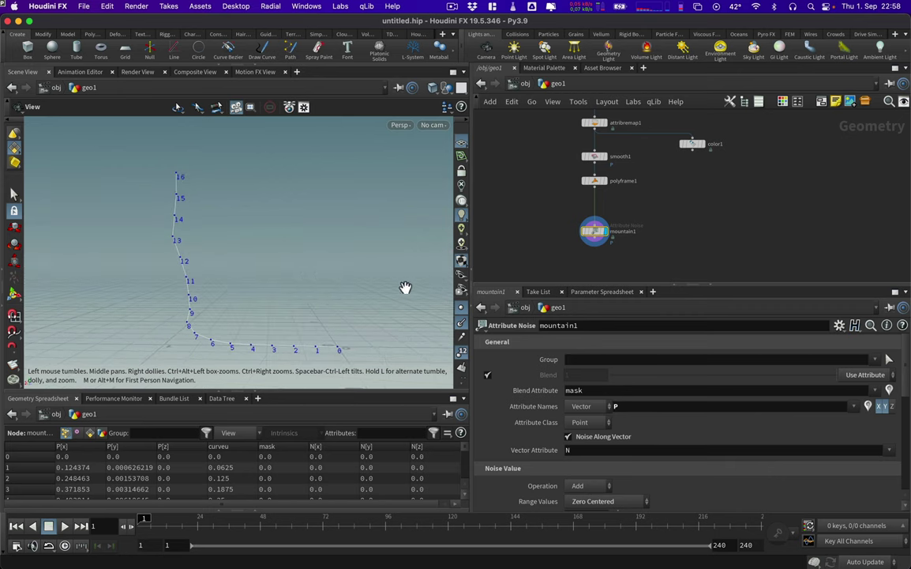
- Turn off point numbers and point markers in the viewport, and move mountain1 closer beneath polyframe1
{"action": "left_click", "coordinate": [462, 350]}
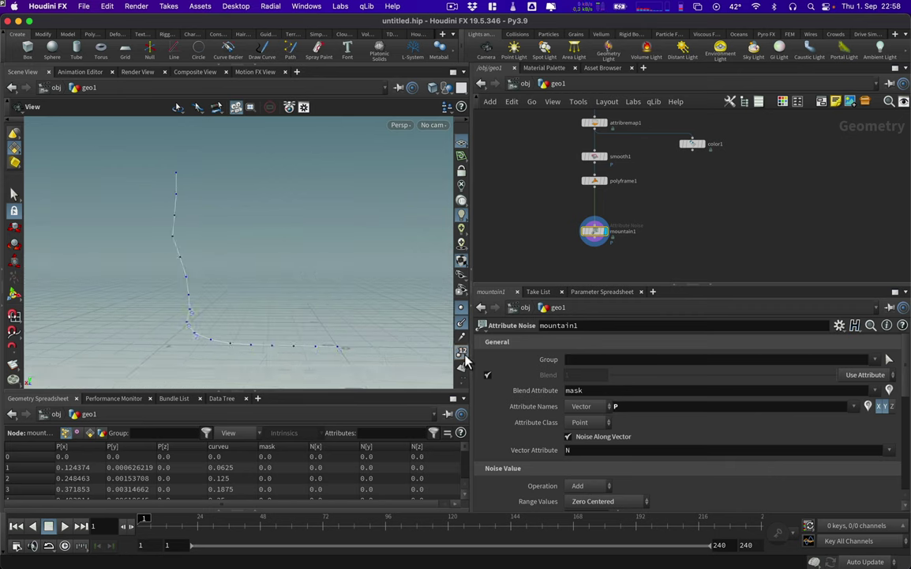
{"action": "left_click", "coordinate": [462, 307]}
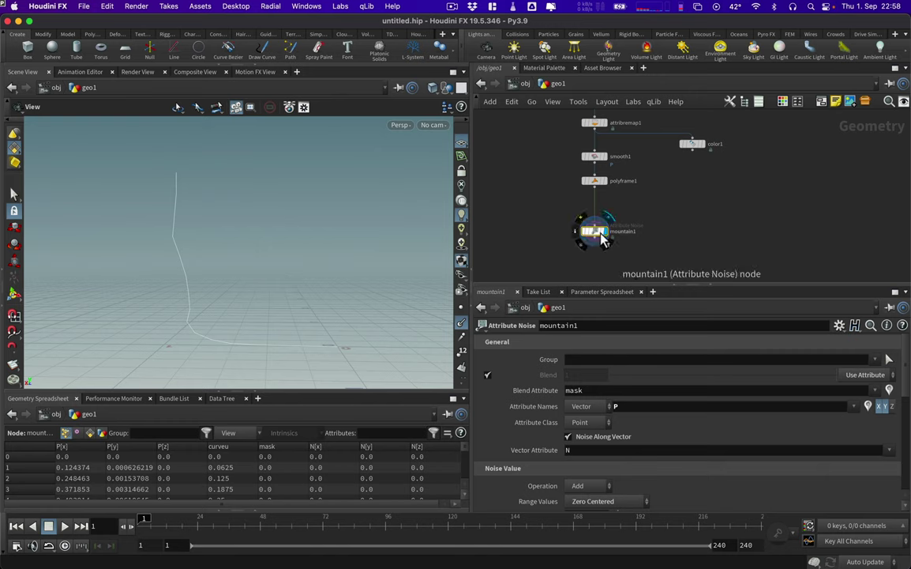
{"action": "left_click_drag", "start_coordinate": [596, 231], "coordinate": [600, 215]}
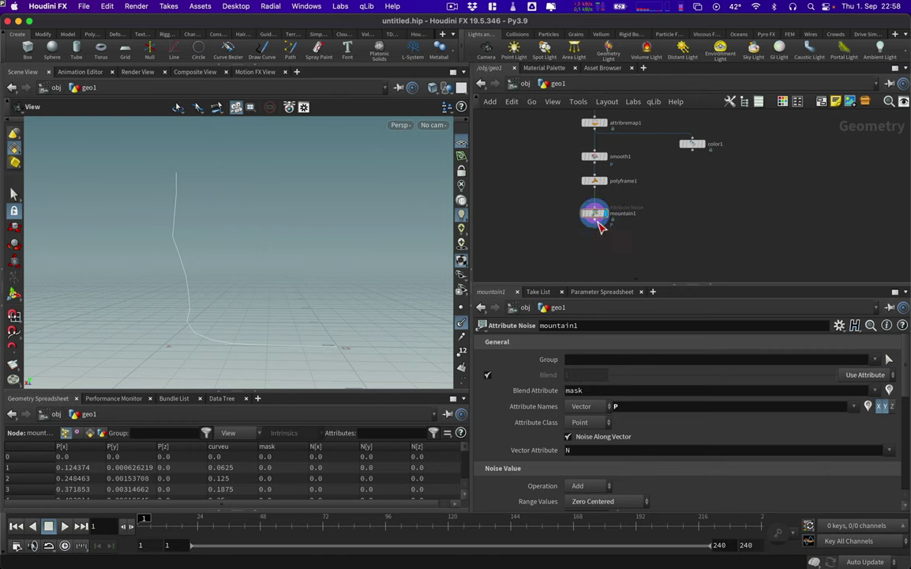
- Add a Revolve node fed by mountain1, align it beneath that node and inspect the revolved surface
{"action": "left_click", "coordinate": [596, 227]}
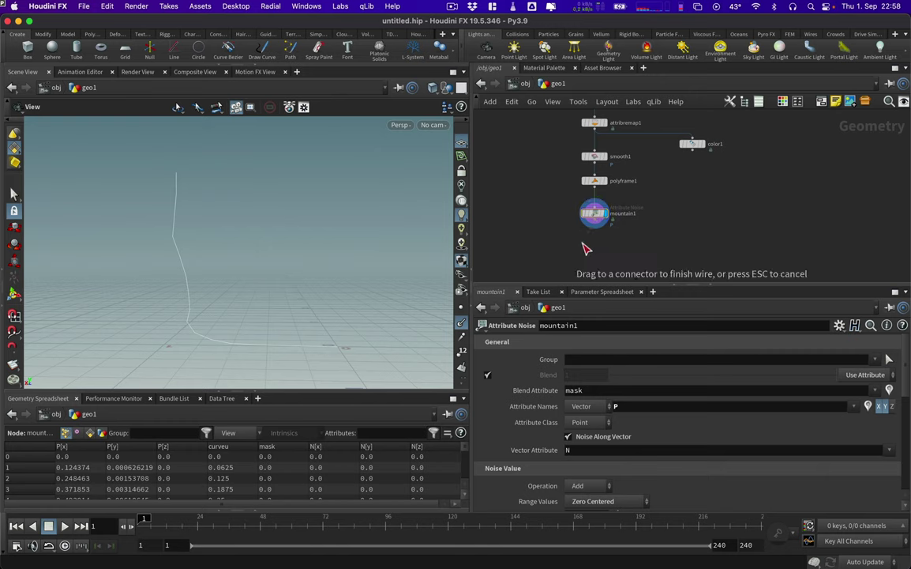
{"action": "key", "text": "Tab"}
{"action": "type", "text": "rev"}
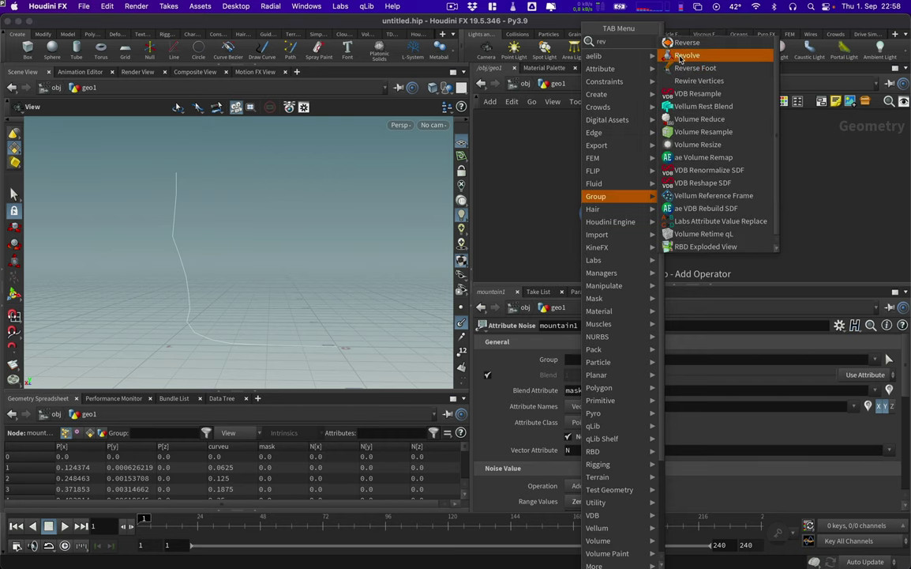
{"action": "left_click", "coordinate": [681, 57]}
{"action": "left_click", "coordinate": [588, 243]}
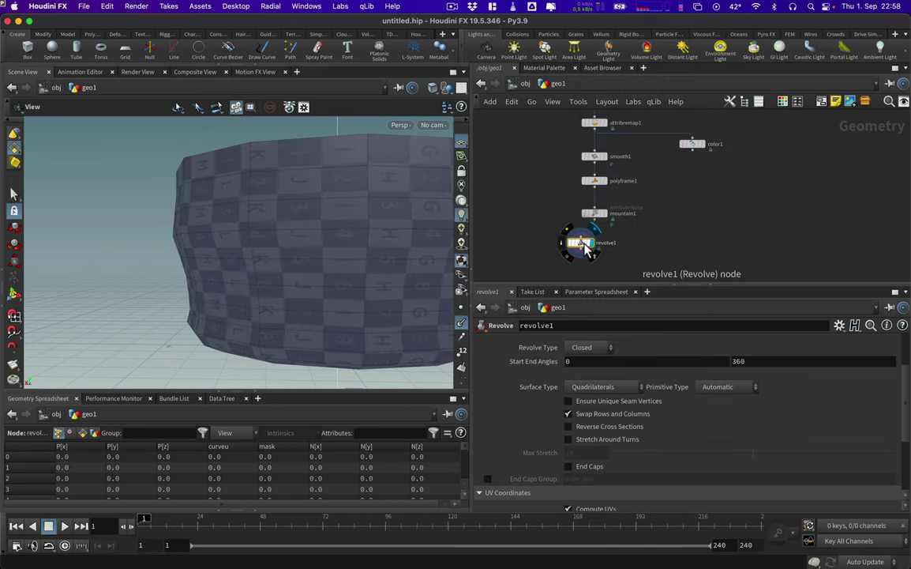
{"action": "left_click", "coordinate": [593, 240]}
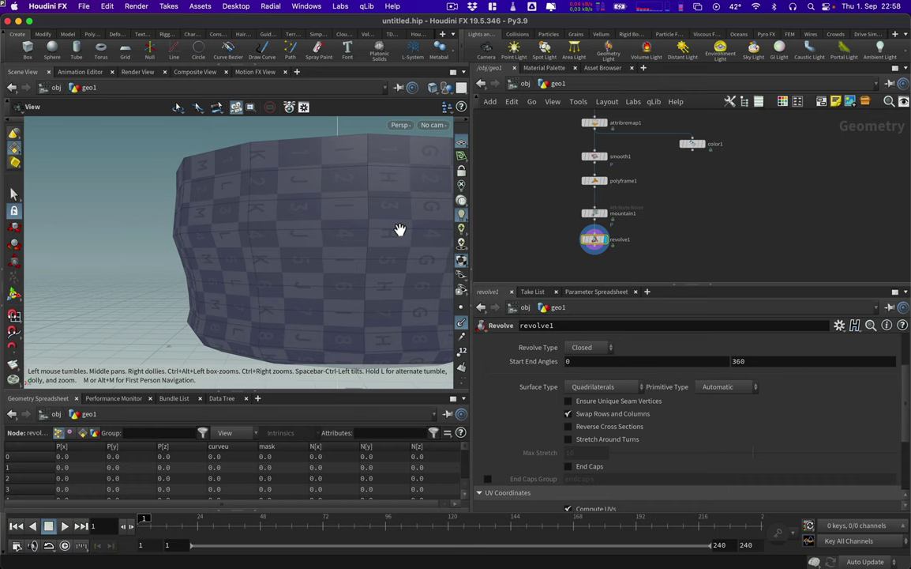
{"action": "left_click_drag", "start_coordinate": [356, 232], "coordinate": [392, 120]}
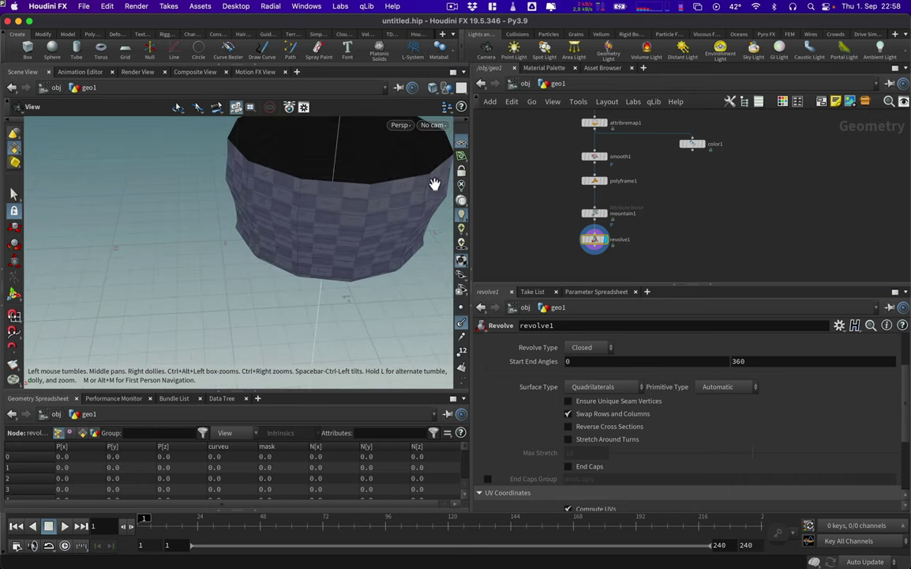
{"action": "left_click_drag", "start_coordinate": [421, 167], "coordinate": [316, 256]}
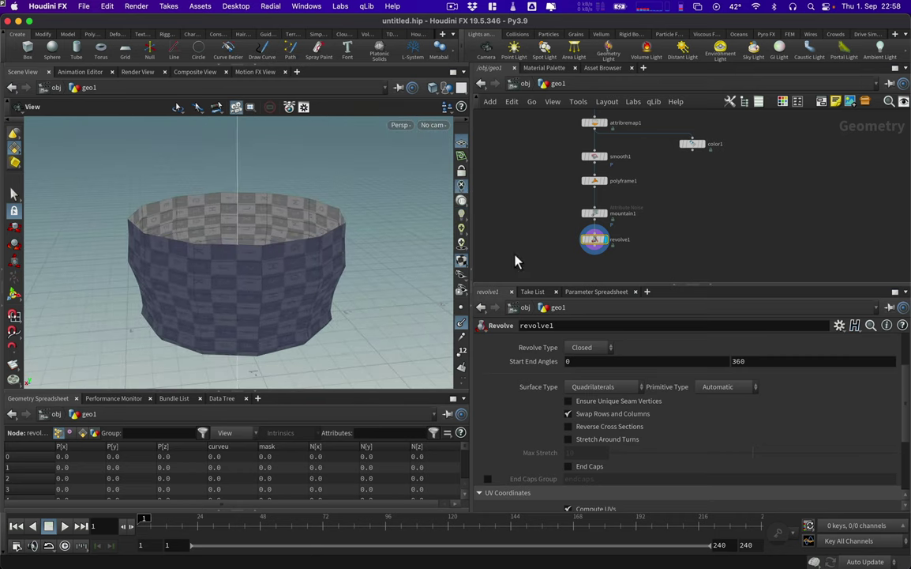
- Add a PolyExtrude node fed by revolve1, display it and align it directly beneath
{"action": "middle_click_drag", "start_coordinate": [618, 271], "coordinate": [637, 218]}
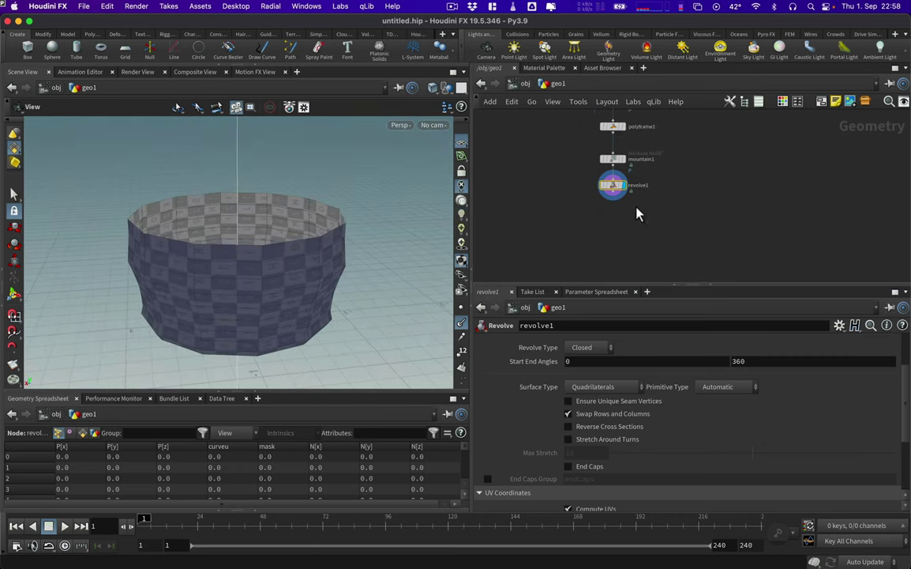
{"action": "left_click_drag", "start_coordinate": [612, 200], "coordinate": [603, 230]}
{"action": "mouse_move", "coordinate": [624, 120]}
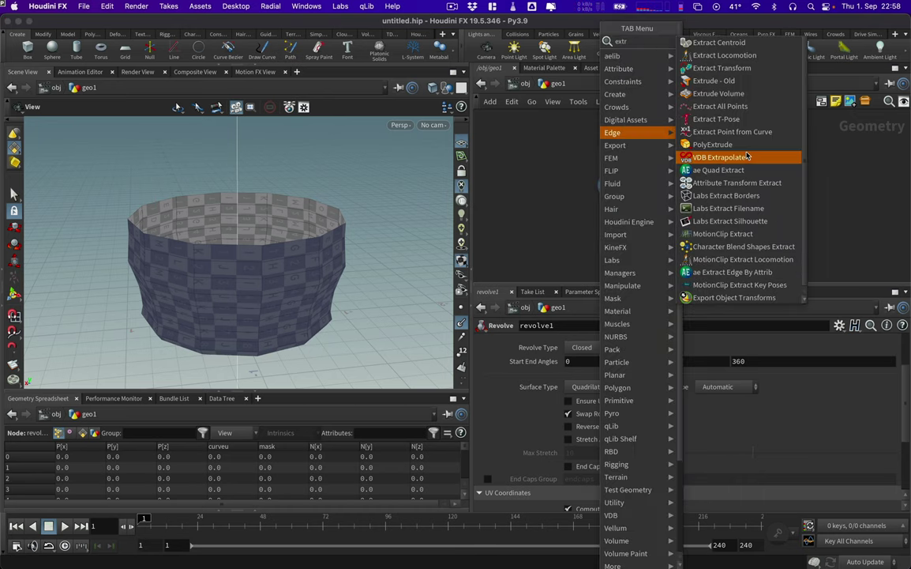
{"action": "left_click", "coordinate": [714, 143]}
{"action": "left_click", "coordinate": [610, 223]}
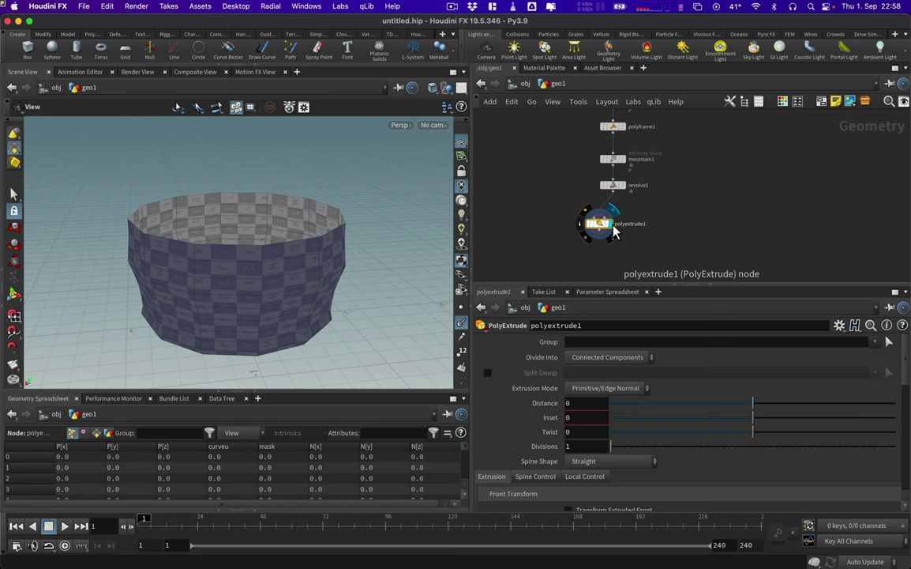
{"action": "left_click_drag", "start_coordinate": [614, 227], "coordinate": [628, 214]}
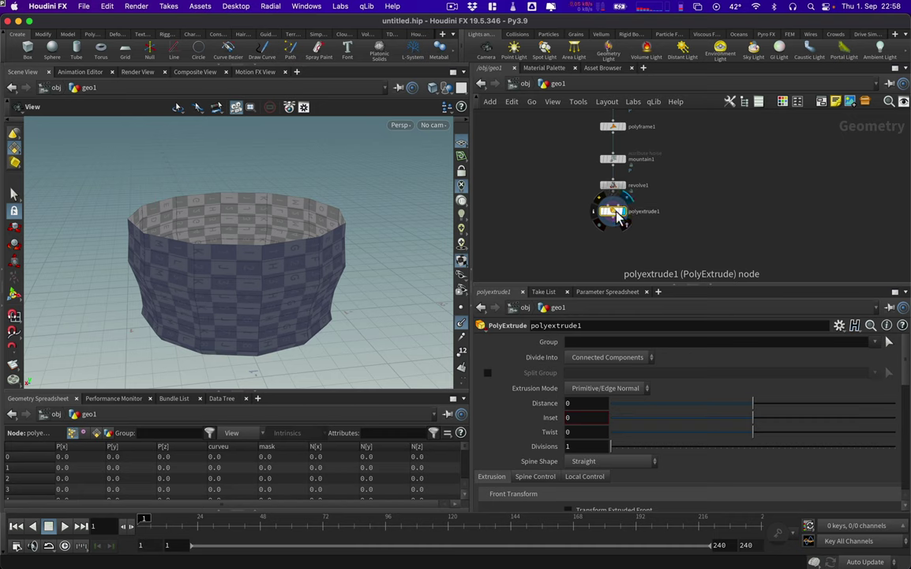
- Thicken the vase wall by setting polyextrude1's distance to 0.1 and enabling Output Back
{"action": "left_click", "coordinate": [586, 404]}
{"action": "type", "text": "0.1"}
{"action": "key", "text": "Return"}
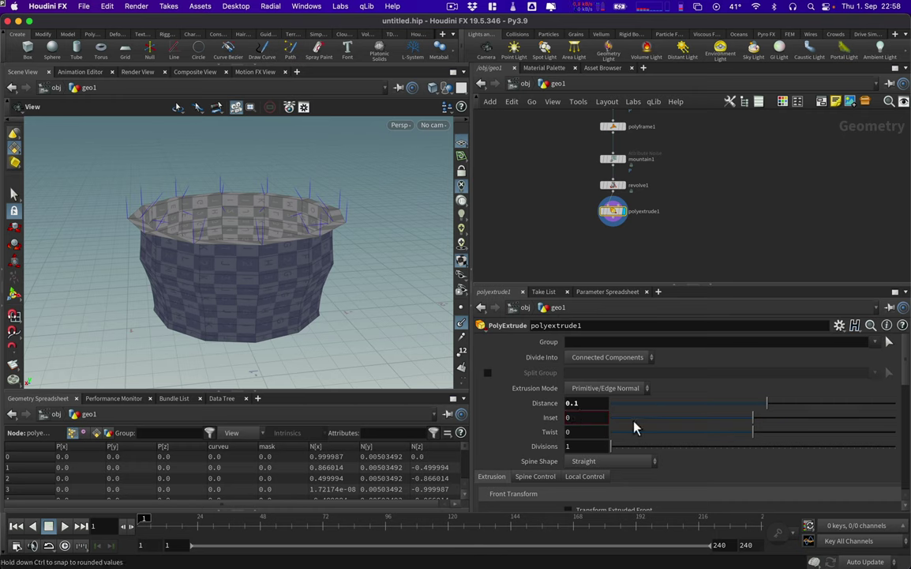
{"action": "scroll", "coordinate": [818, 363], "scroll_direction": "down", "scroll_amount": 5}
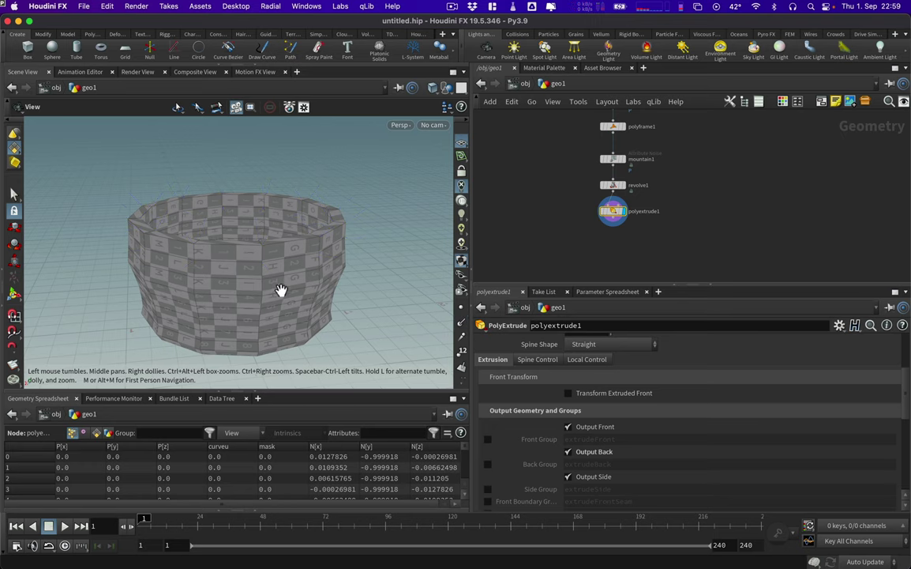
{"action": "left_click_drag", "start_coordinate": [295, 298], "coordinate": [257, 259]}
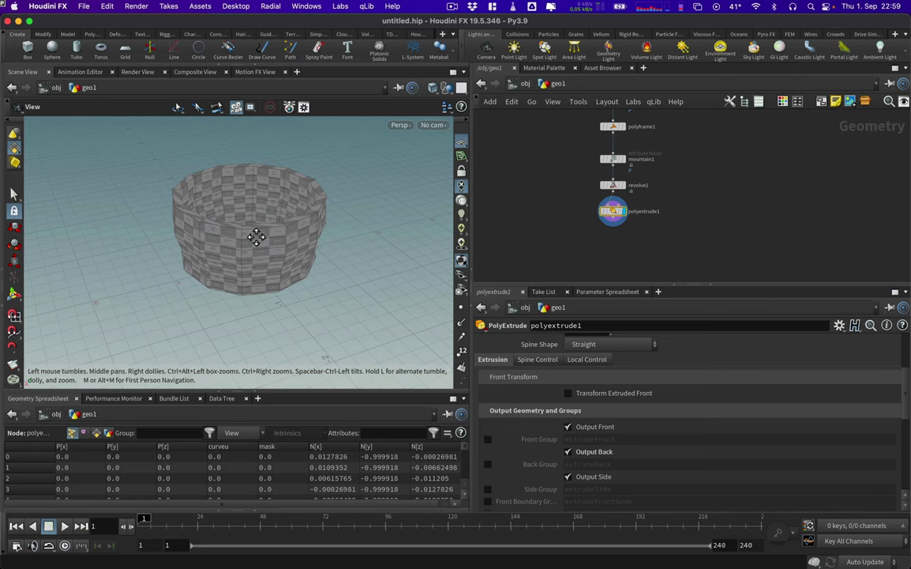
{"action": "left_click_drag", "start_coordinate": [256, 237], "coordinate": [411, 316]}
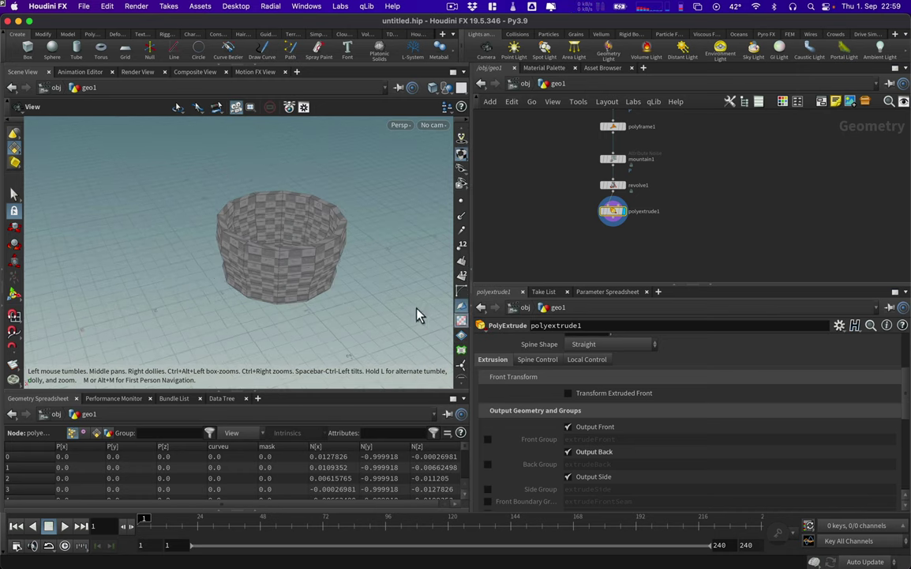
- Set mountain1's noise amplitude to 0.525 and its noise pattern offset to 6.61
{"action": "left_click", "coordinate": [613, 159]}
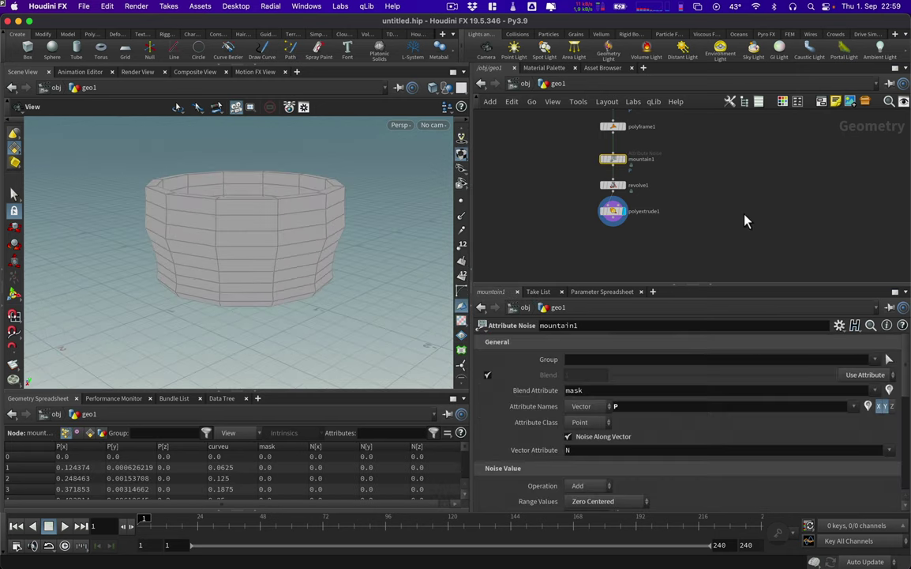
{"action": "scroll", "coordinate": [908, 393], "scroll_direction": "down", "scroll_amount": 5}
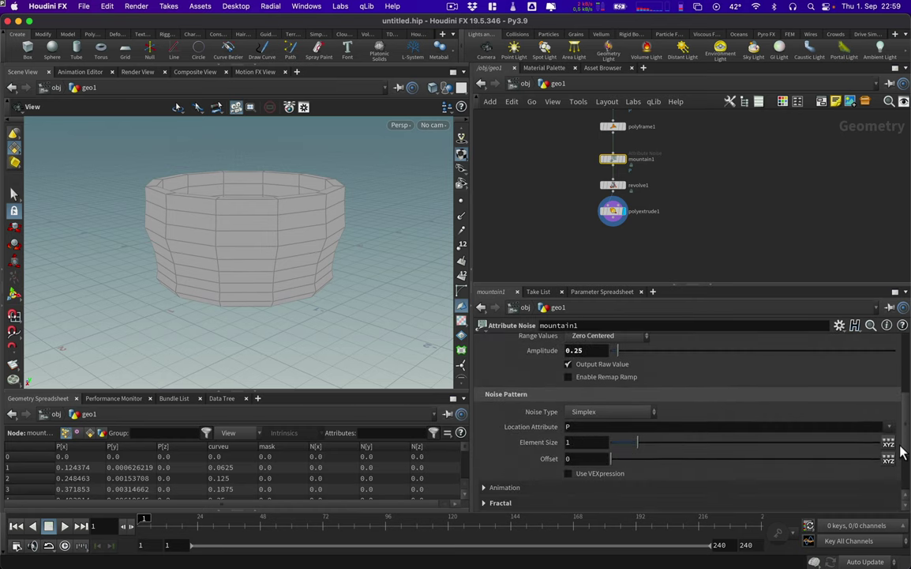
{"action": "scroll", "coordinate": [903, 451], "scroll_direction": "up", "scroll_amount": 1}
{"action": "left_click_drag", "start_coordinate": [618, 365], "coordinate": [633, 372]}
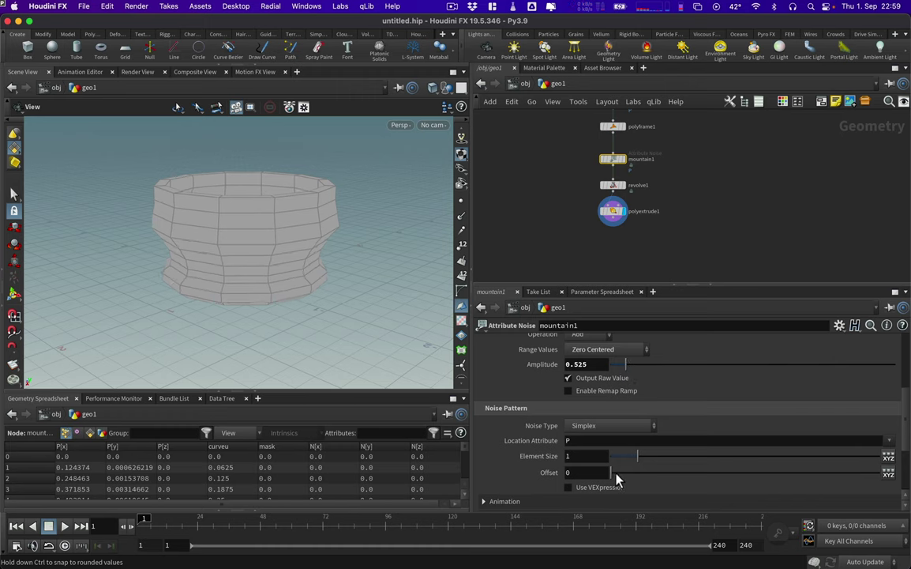
{"action": "left_click_drag", "start_coordinate": [621, 479], "coordinate": [647, 472]}
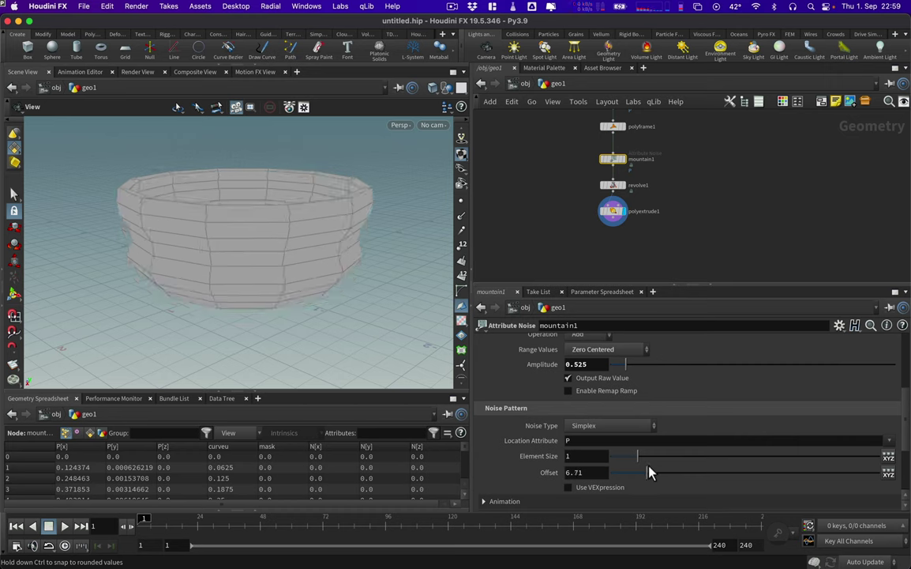
- Make the vase taller by setting the Y coordinate of Point 2 in add1 to 2
{"action": "middle_click_drag", "start_coordinate": [655, 142], "coordinate": [738, 322]}
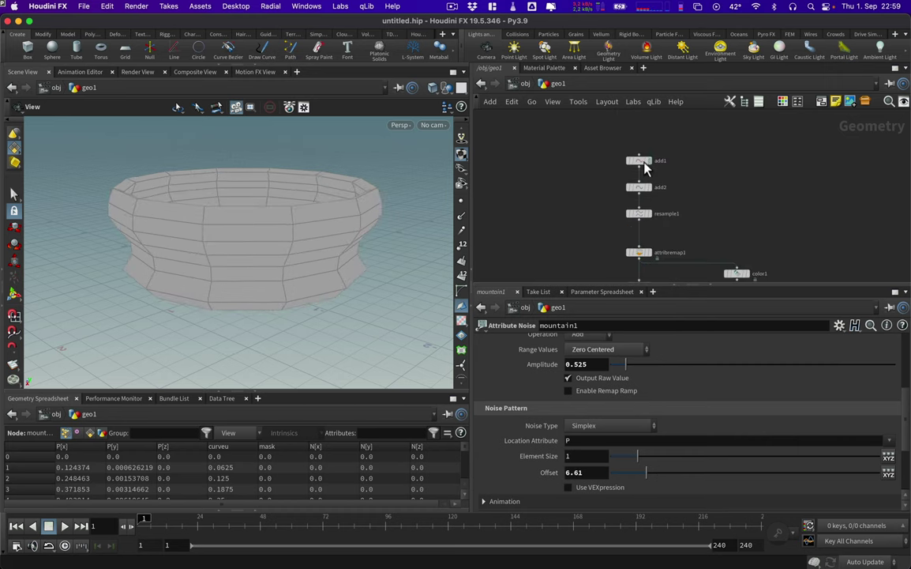
{"action": "left_click", "coordinate": [630, 161]}
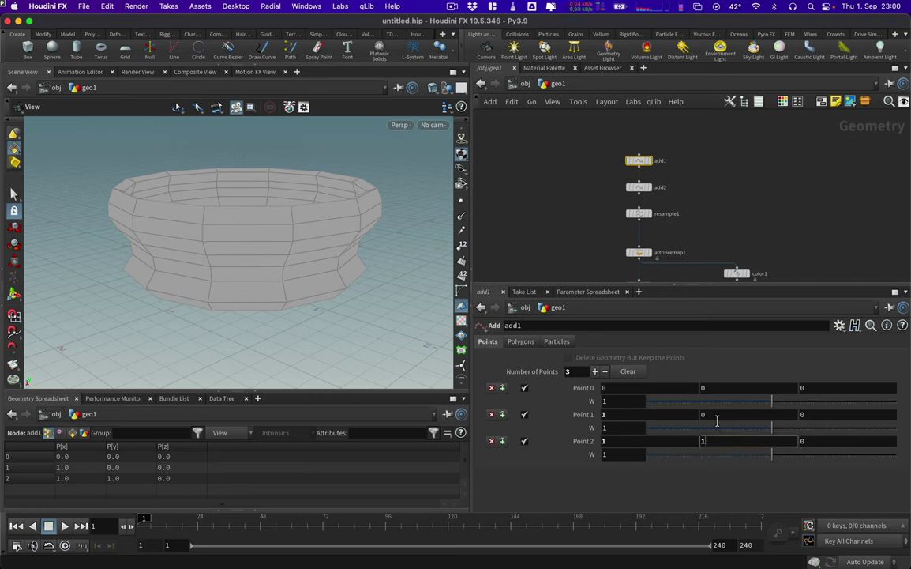
{"action": "key", "text": "Return"}
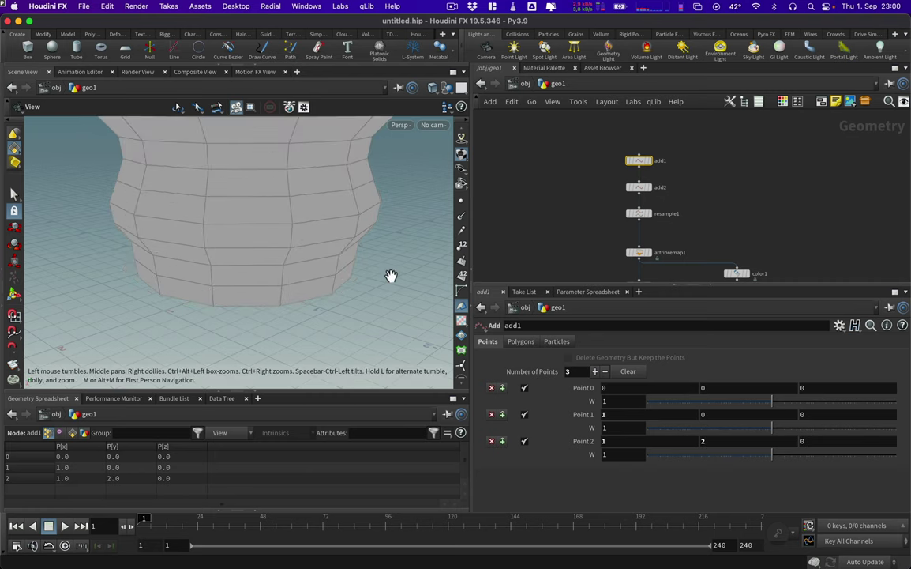
{"action": "scroll", "coordinate": [354, 322], "scroll_direction": "down", "scroll_amount": 6}
{"action": "middle_click_drag", "start_coordinate": [346, 292], "coordinate": [315, 285]}
- Select mountain1 and color the node red in the network
{"action": "middle_click_drag", "start_coordinate": [711, 194], "coordinate": [707, 184]}
{"action": "scroll", "coordinate": [707, 184], "scroll_direction": "down", "scroll_amount": 10}
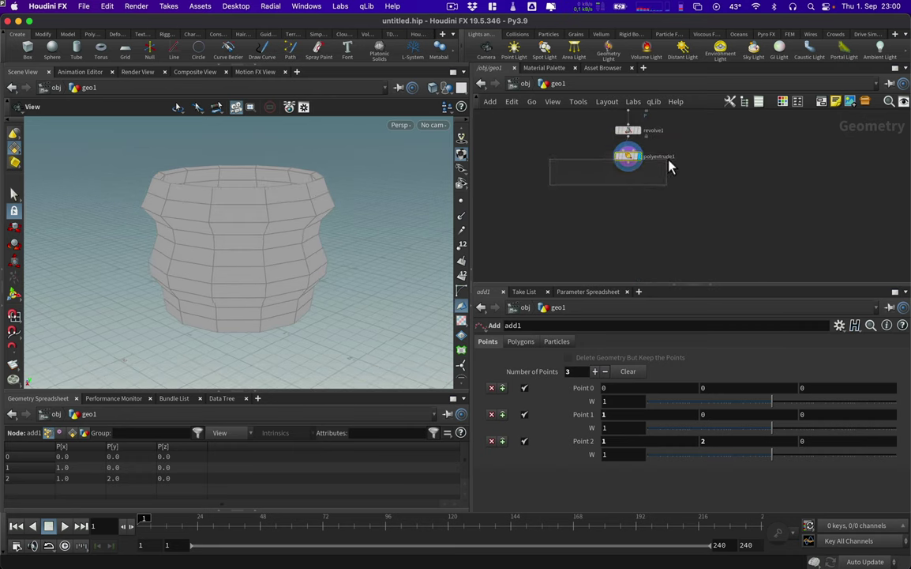
{"action": "left_click", "coordinate": [670, 163]}
{"action": "scroll", "coordinate": [664, 237], "scroll_direction": "up", "scroll_amount": 10}
{"action": "left_click_drag", "start_coordinate": [636, 265], "coordinate": [636, 266]}
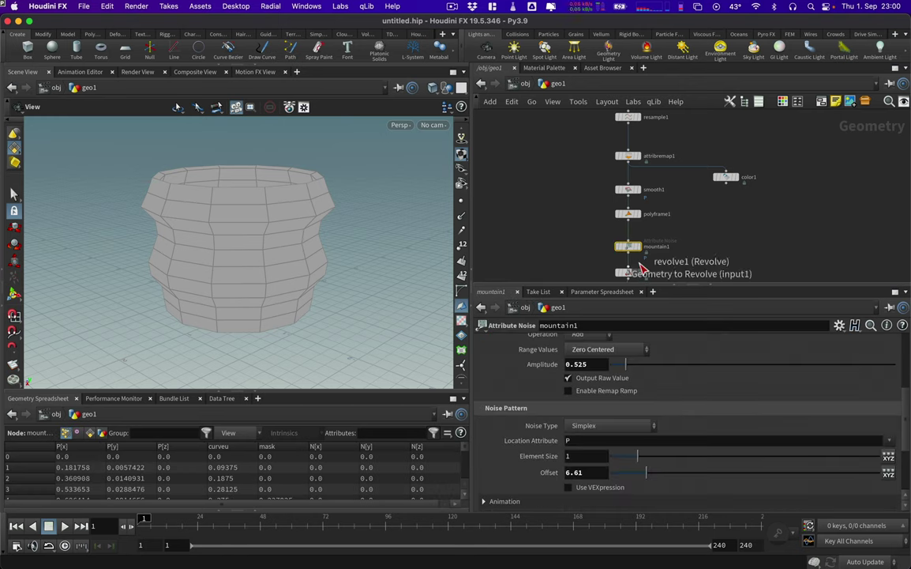
{"action": "left_click", "coordinate": [786, 104]}
{"action": "left_click", "coordinate": [883, 247]}
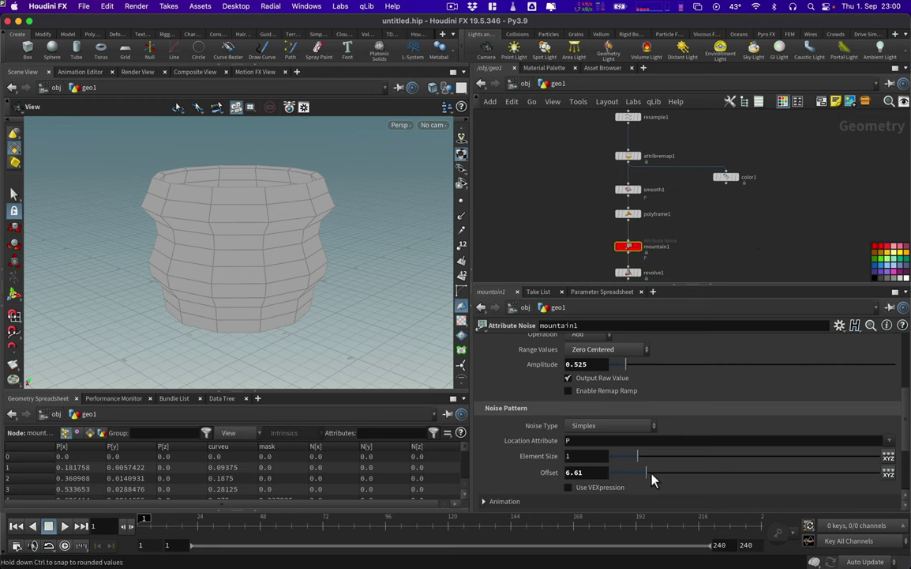
- Drive mountain1's noise offset with the frame expression $F so the shape varies per frame
{"action": "left_click_drag", "start_coordinate": [652, 479], "coordinate": [671, 475]}
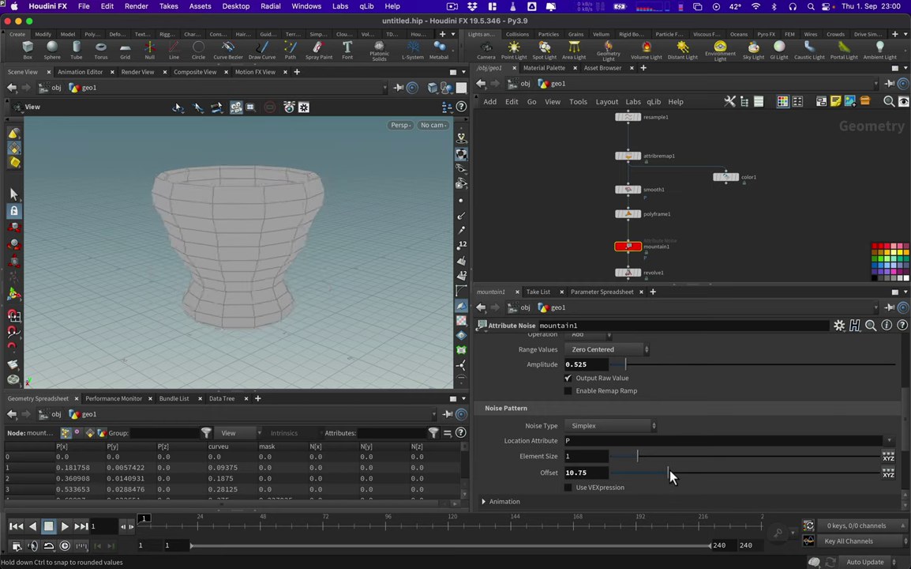
{"action": "left_click", "coordinate": [599, 473]}
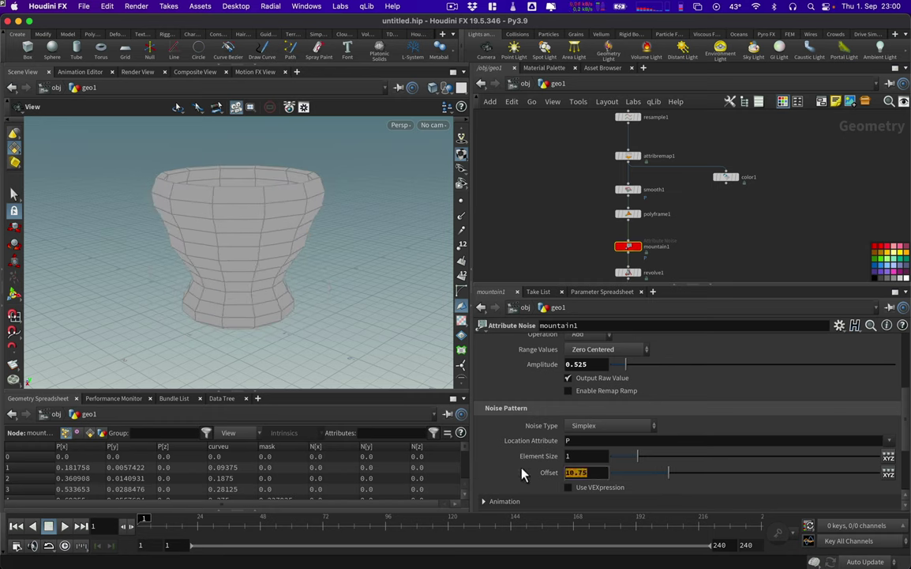
{"action": "type", "text": "$"}
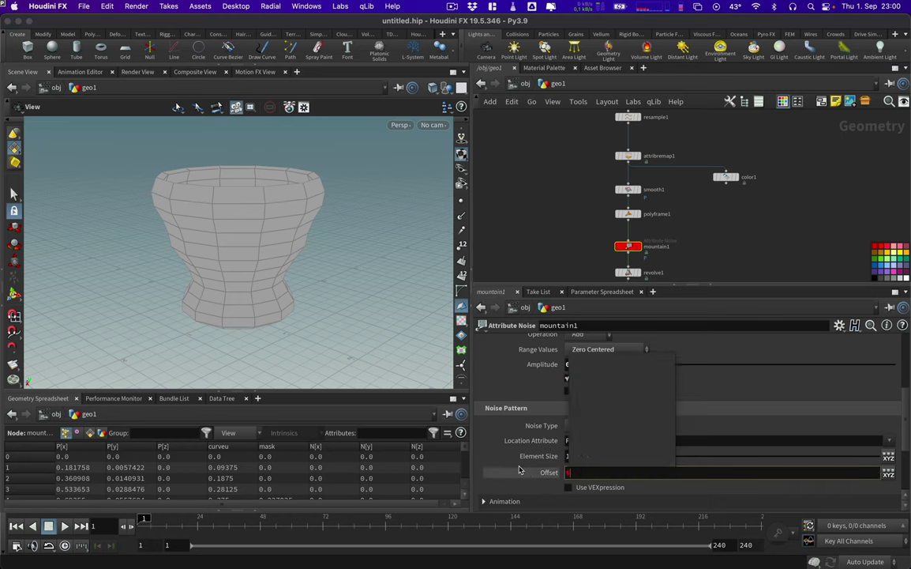
{"action": "type", "text": "F"}
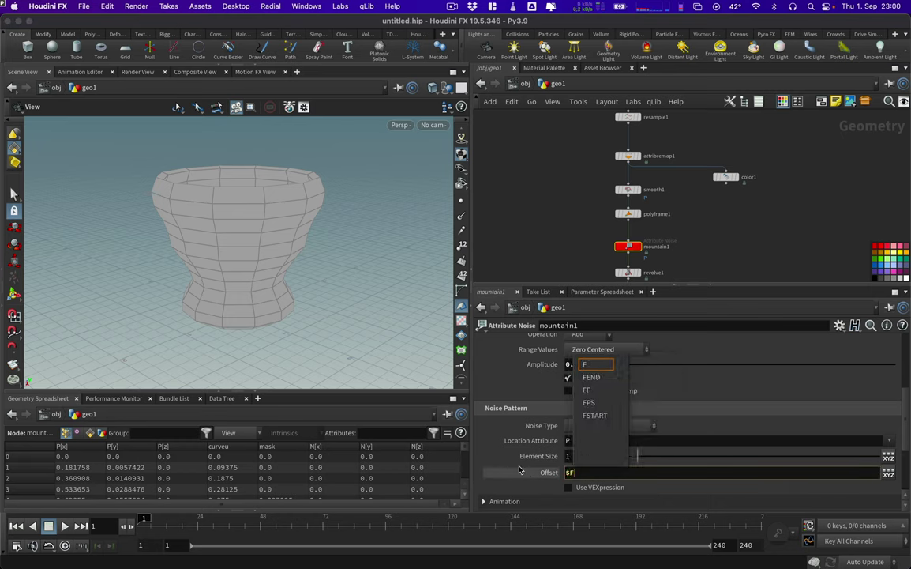
{"action": "key", "text": "Return"}
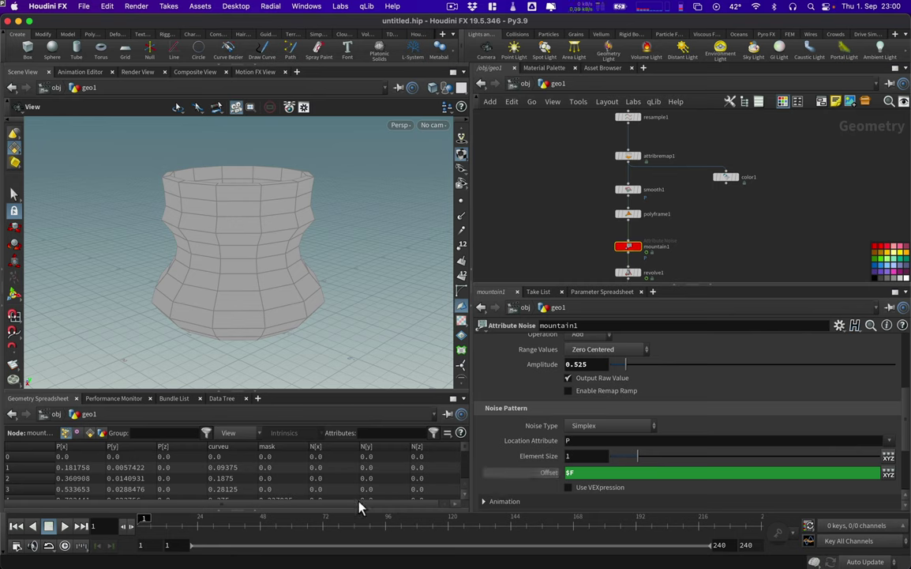
{"action": "mouse_move", "coordinate": [145, 528]}
{"action": "left_mouse_down"}
{"action": "mouse_move", "coordinate": [262, 534]}
{"action": "mouse_move", "coordinate": [144, 529]}
{"action": "left_mouse_up"}
{"action": "key", "text": "Tab"}
{"action": "type", "text": "polyextrude"}
{"action": "key", "text": "Return"}
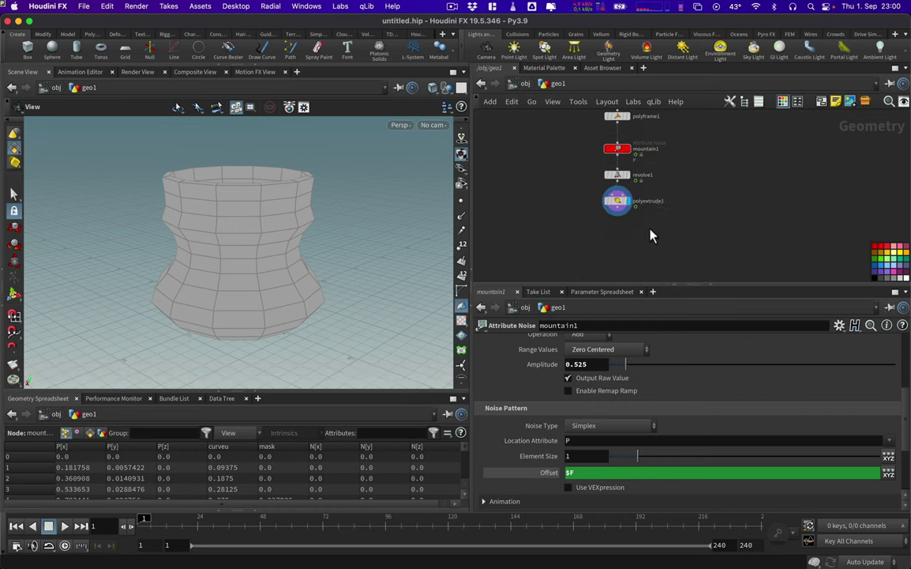
- Append a Null node to polyextrude1 and name it OUT_pot
{"action": "left_click", "coordinate": [617, 209]}
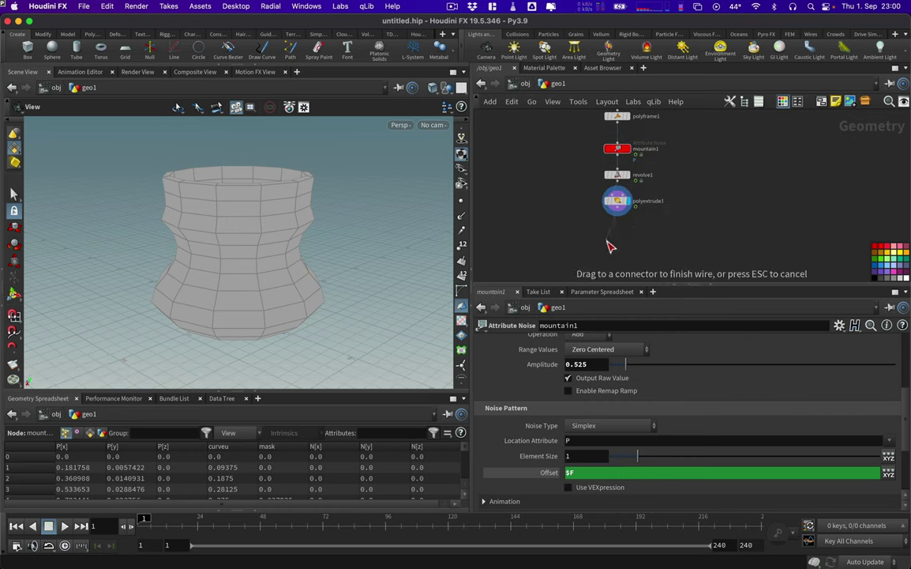
{"action": "left_click", "coordinate": [608, 245]}
{"action": "type", "text": "nul"}
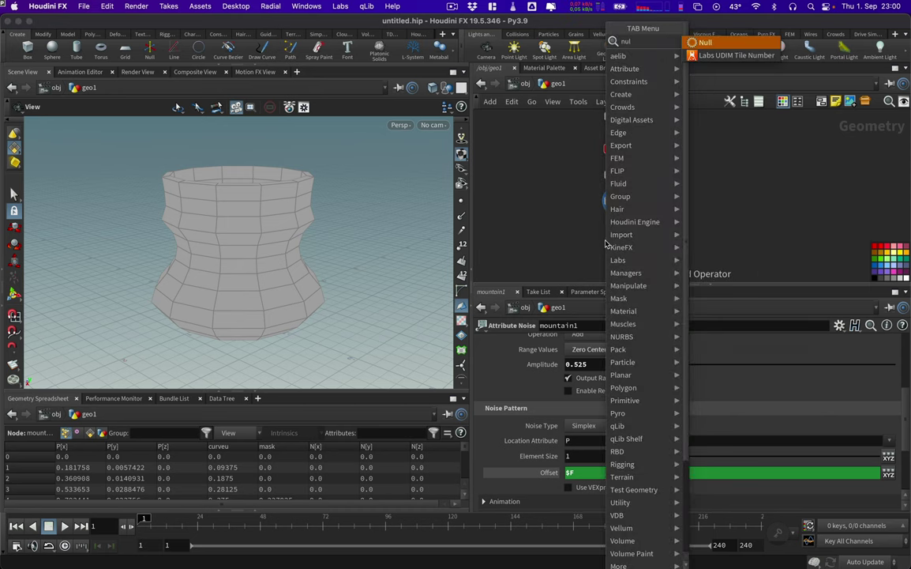
{"action": "key", "text": "Escape"}
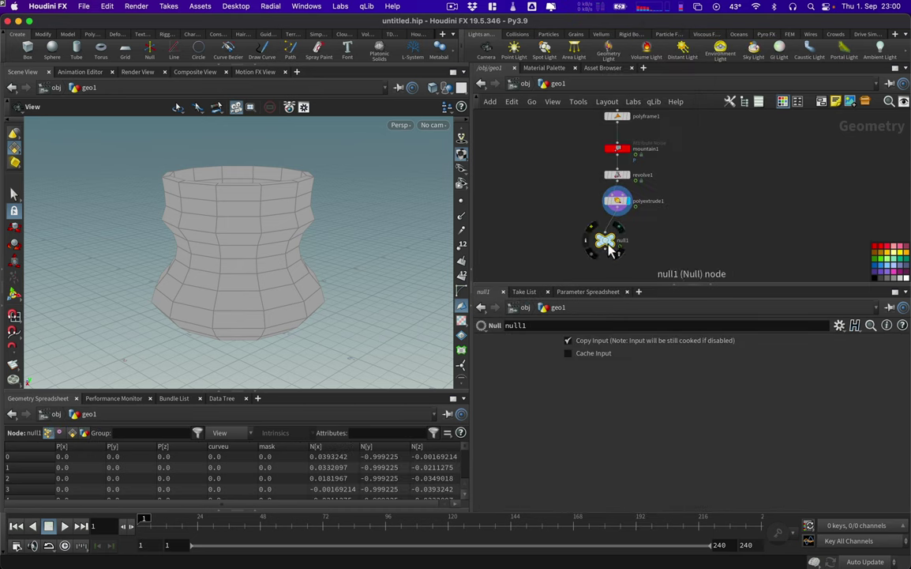
{"action": "left_click", "coordinate": [622, 245]}
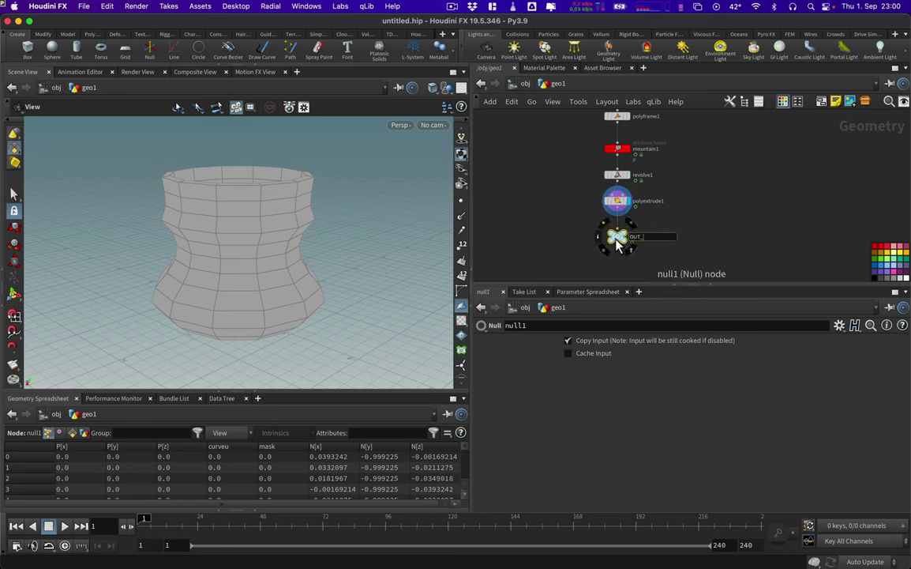
{"action": "type", "text": "OUT_pot"}
{"action": "key", "text": "Return"}
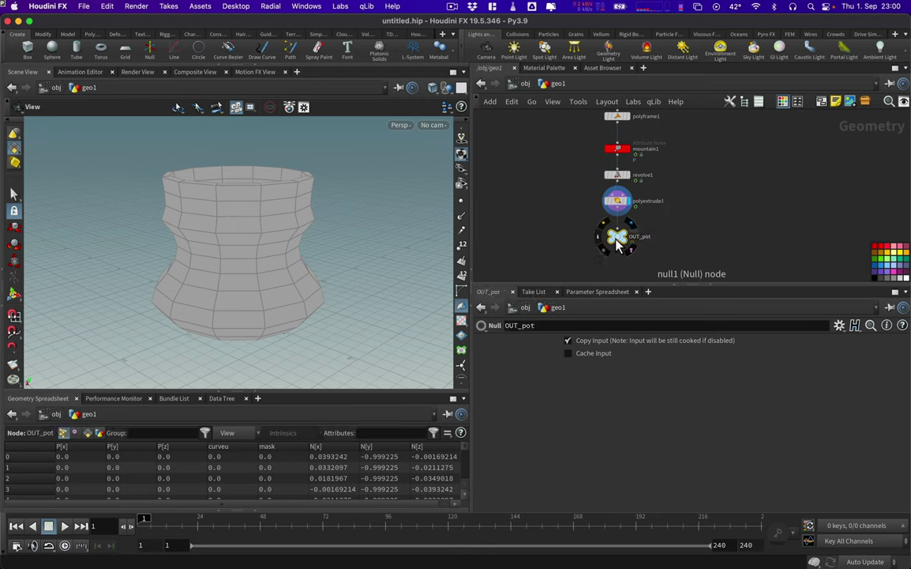
- Rename the geo1 object to pot at the object level and go back inside its geometry network
{"action": "left_click", "coordinate": [525, 84]}
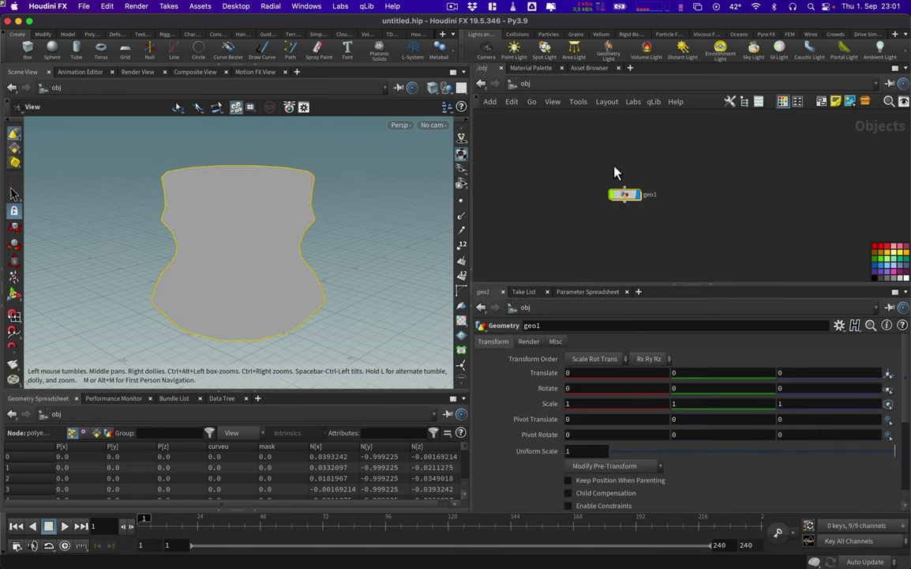
{"action": "double_click", "coordinate": [649, 194]}
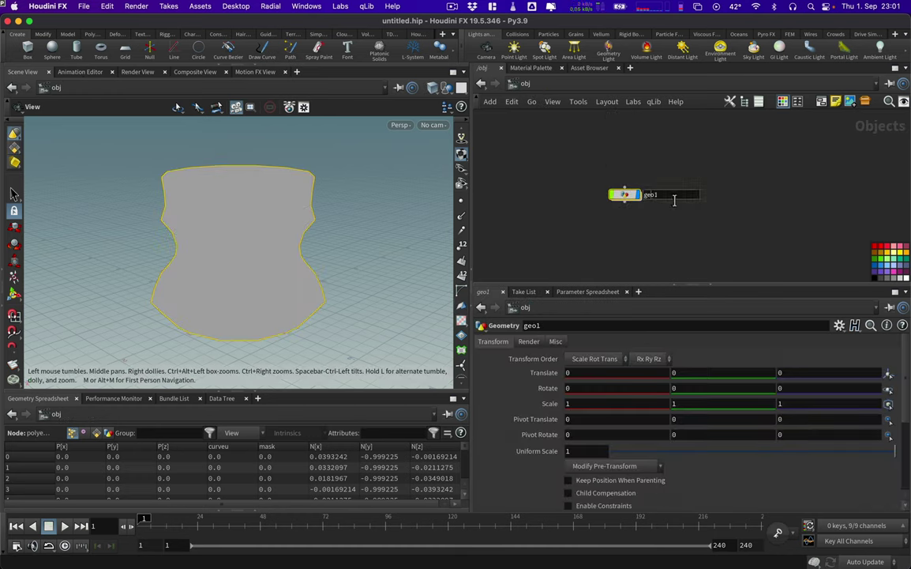
{"action": "type", "text": "pot"}
{"action": "key", "text": "Return"}
{"action": "double_click", "coordinate": [622, 194]}
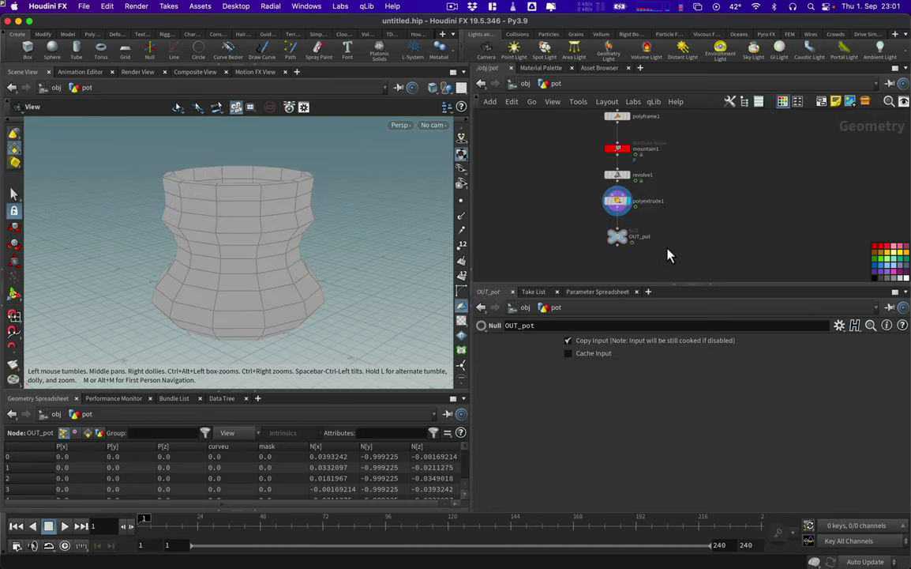
- Display OUT_pot, move it lower in the network and insert a Subdivide node with depth 1 between polyextrude1 and OUT_pot
{"action": "left_click", "coordinate": [628, 236]}
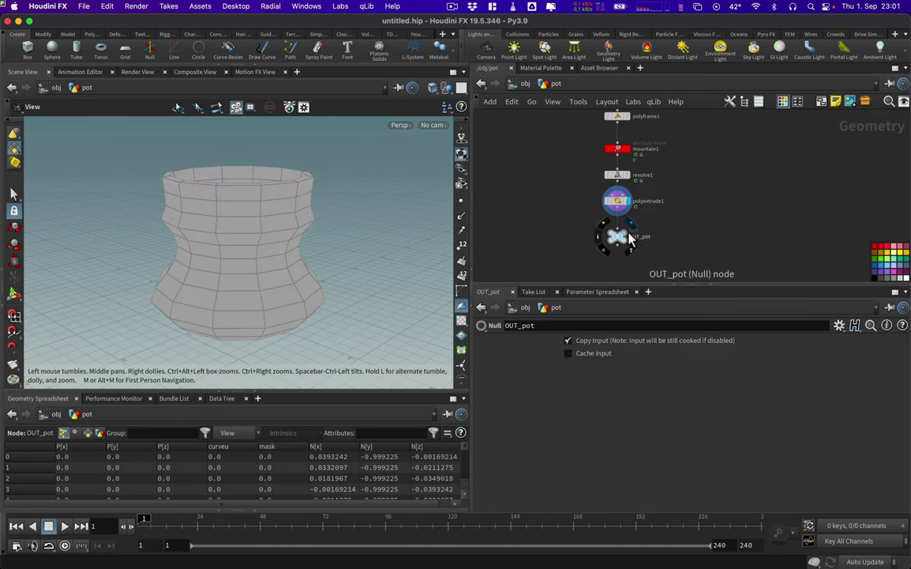
{"action": "left_click_drag", "start_coordinate": [623, 246], "coordinate": [624, 273]}
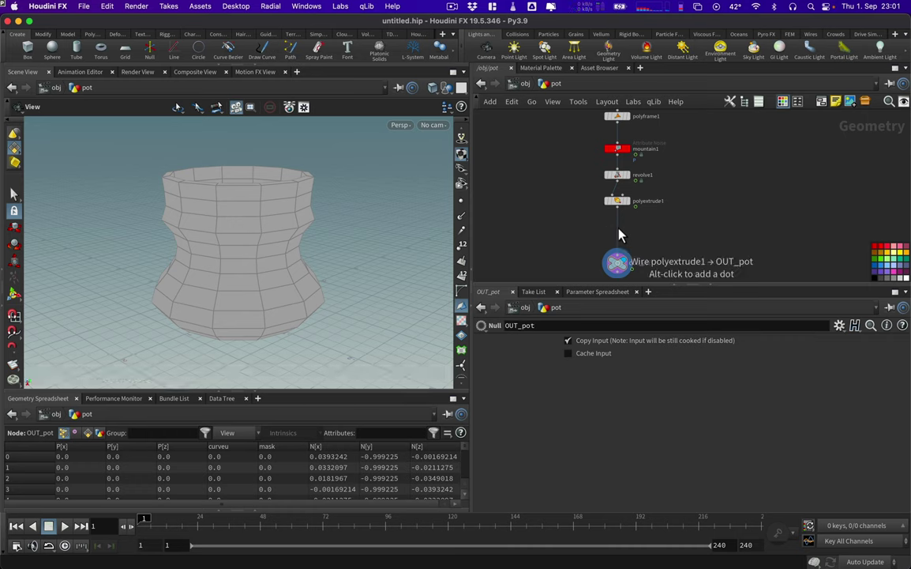
{"action": "key", "text": "Tab"}
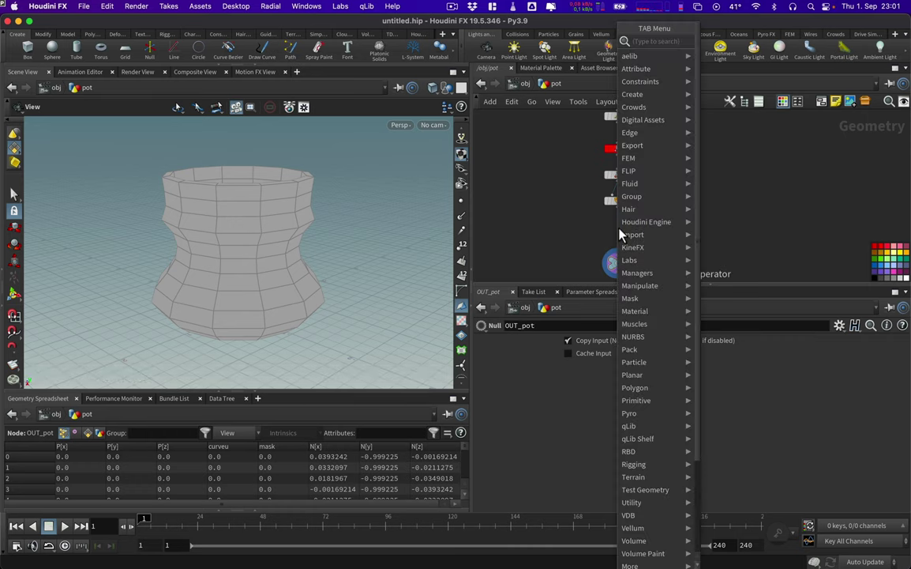
{"action": "type", "text": "sub"}
{"action": "key", "text": "Return"}
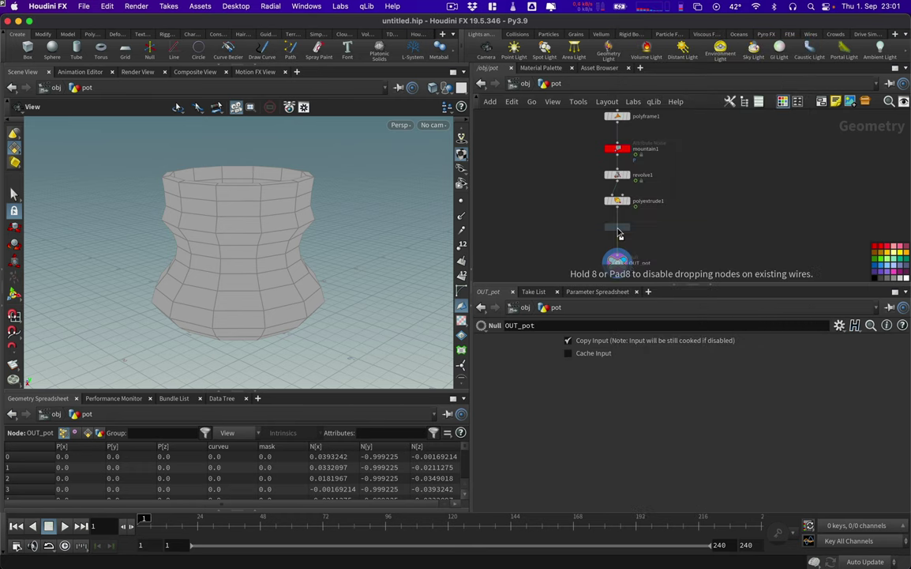
{"action": "left_click", "coordinate": [619, 234]}
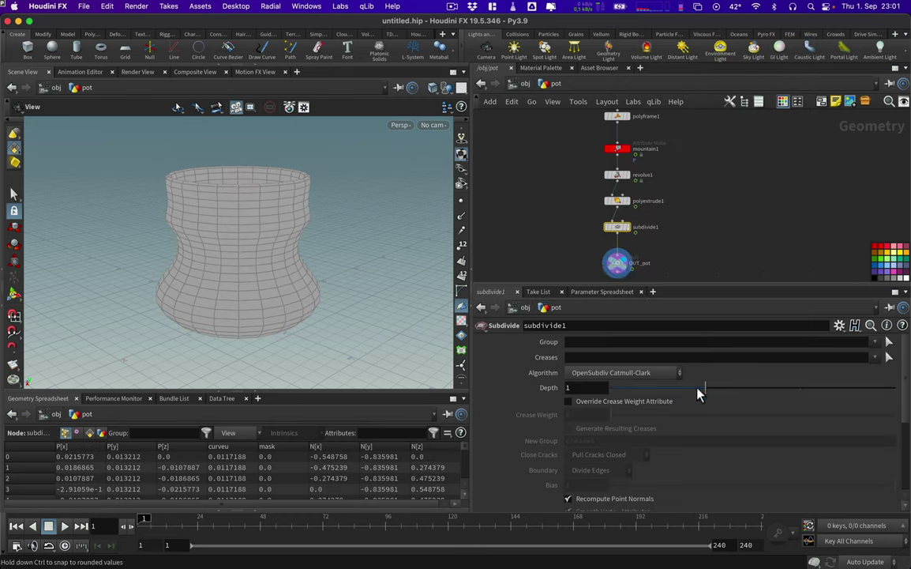
{"action": "mouse_move", "coordinate": [727, 395]}
{"action": "left_mouse_down"}
{"action": "mouse_move", "coordinate": [775, 396]}
{"action": "mouse_move", "coordinate": [727, 398]}
{"action": "left_mouse_up"}
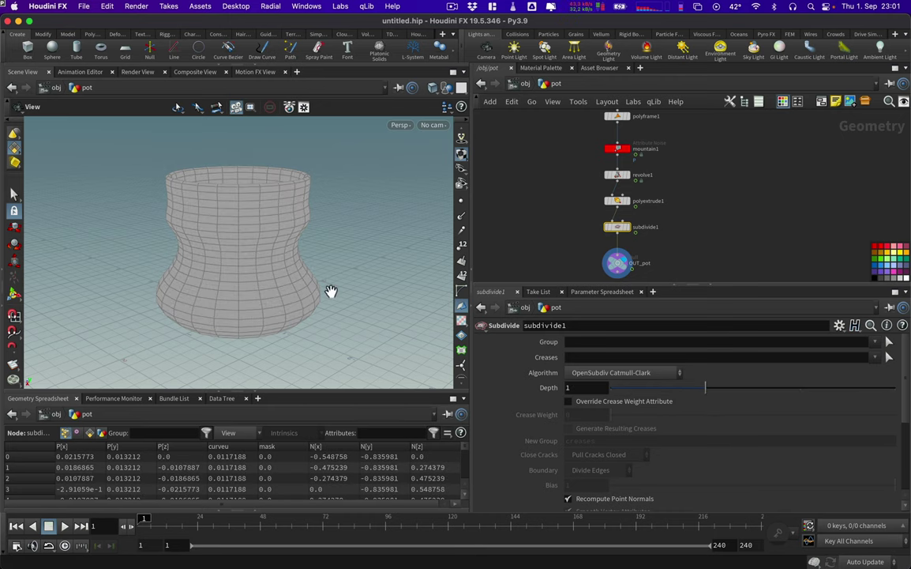
- Scrub through the first frames to compare the subdivided vase shapes, stop at frame 4 and look inside the vase
{"action": "left_click", "coordinate": [147, 521]}
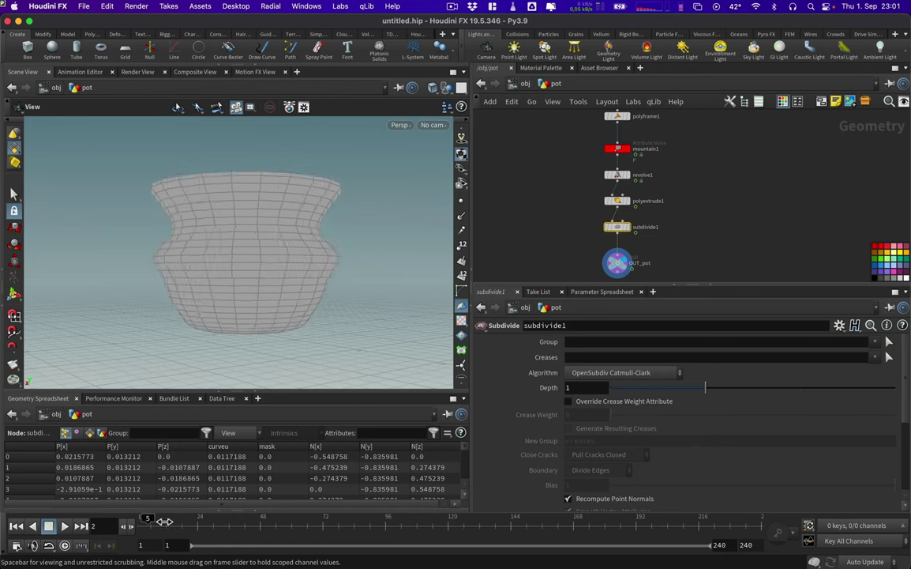
{"action": "left_click_drag", "start_coordinate": [163, 521], "coordinate": [145, 525]}
{"action": "mouse_move", "coordinate": [277, 369]}
{"action": "left_mouse_down"}
{"action": "mouse_move", "coordinate": [268, 336]}
{"action": "mouse_move", "coordinate": [265, 384]}
{"action": "left_mouse_up"}
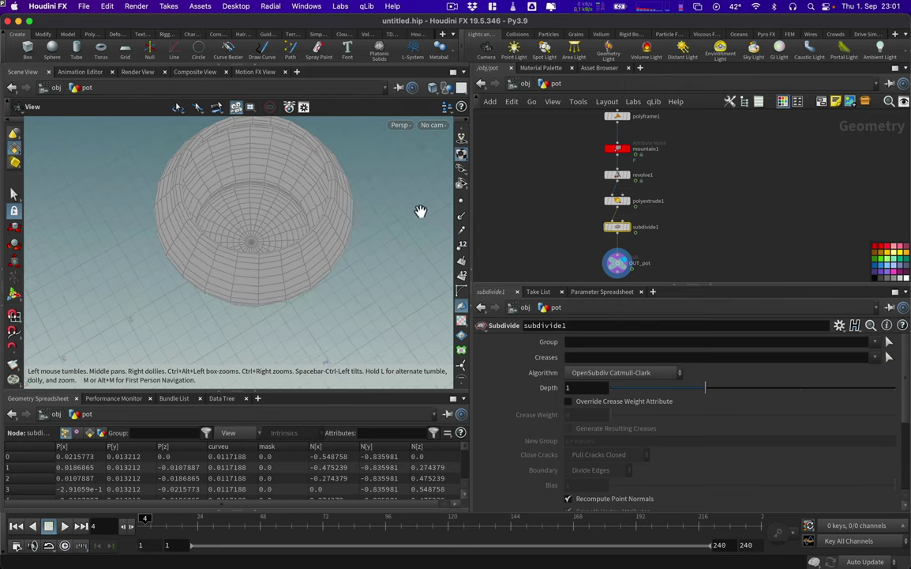
- Display the vase as Smooth Shaded with high-quality lighting and shadows in the viewport
{"action": "left_click", "coordinate": [433, 88]}
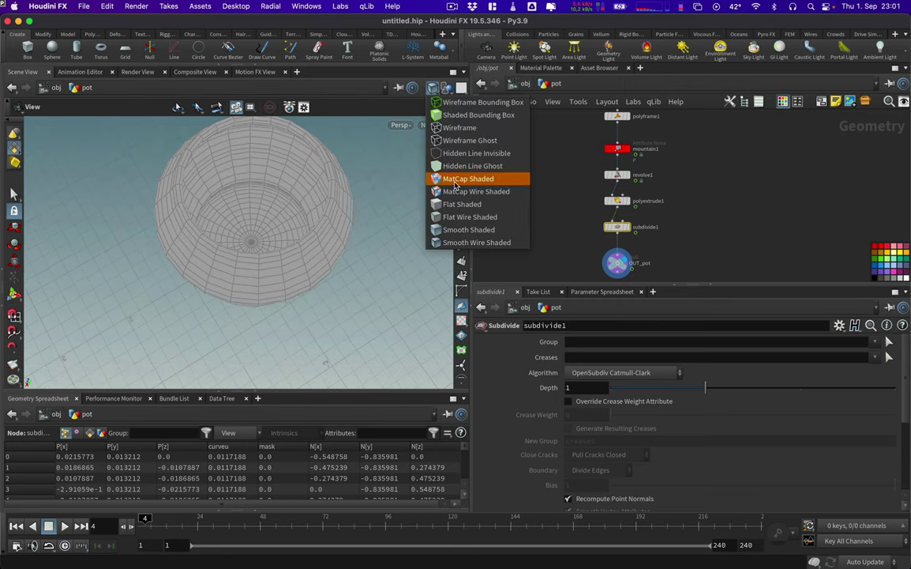
{"action": "left_click", "coordinate": [468, 229]}
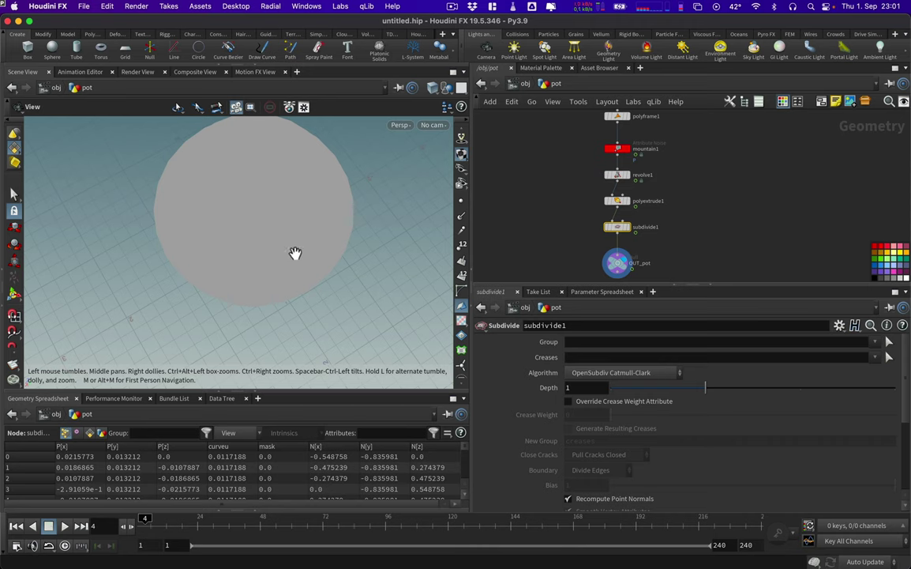
{"action": "scroll", "coordinate": [461, 193], "scroll_direction": "up", "scroll_amount": 3}
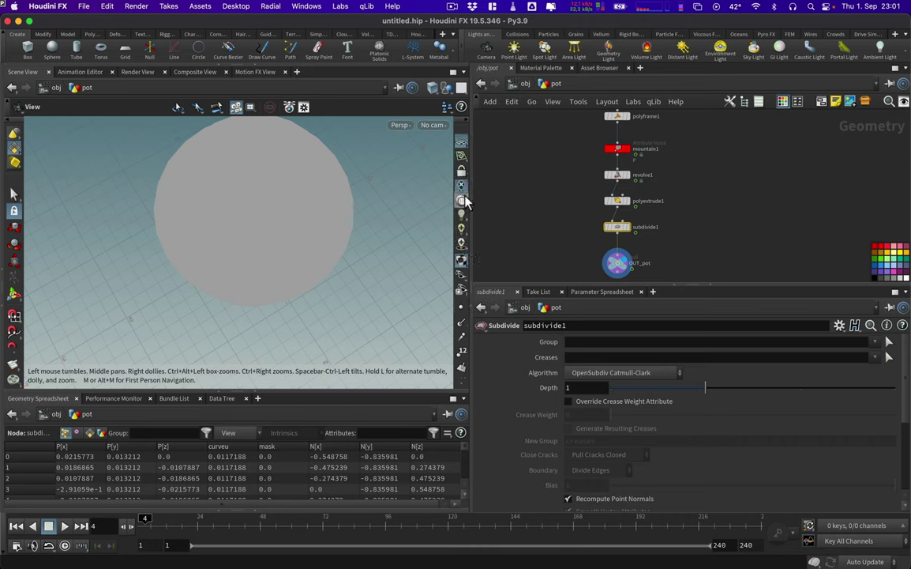
{"action": "left_click", "coordinate": [462, 242]}
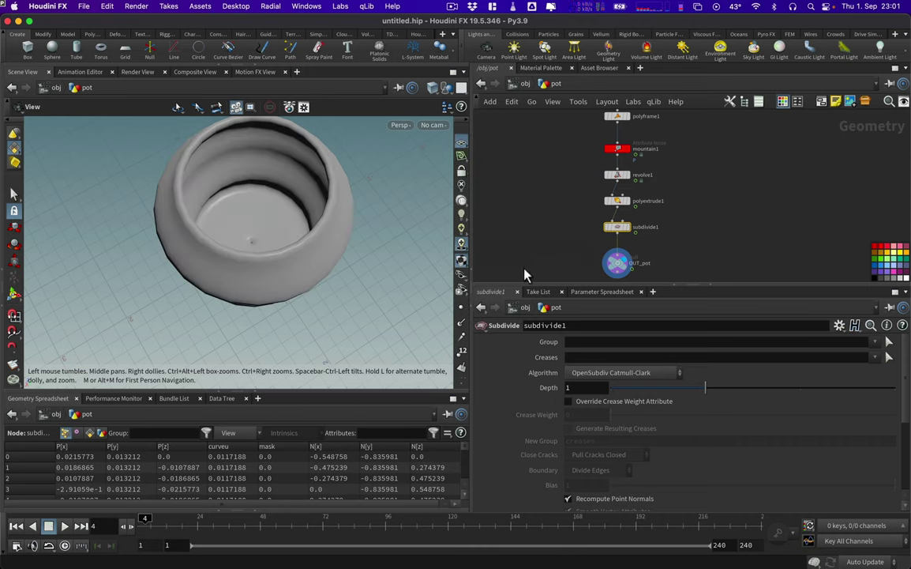
- Make room below revolve1 and insert a Fuse node before polyextrude1 to merge the points pinching at the vase's underside
{"action": "left_click_drag", "start_coordinate": [223, 266], "coordinate": [371, 95]}
{"action": "scroll", "coordinate": [273, 241], "scroll_direction": "up", "scroll_amount": 5}
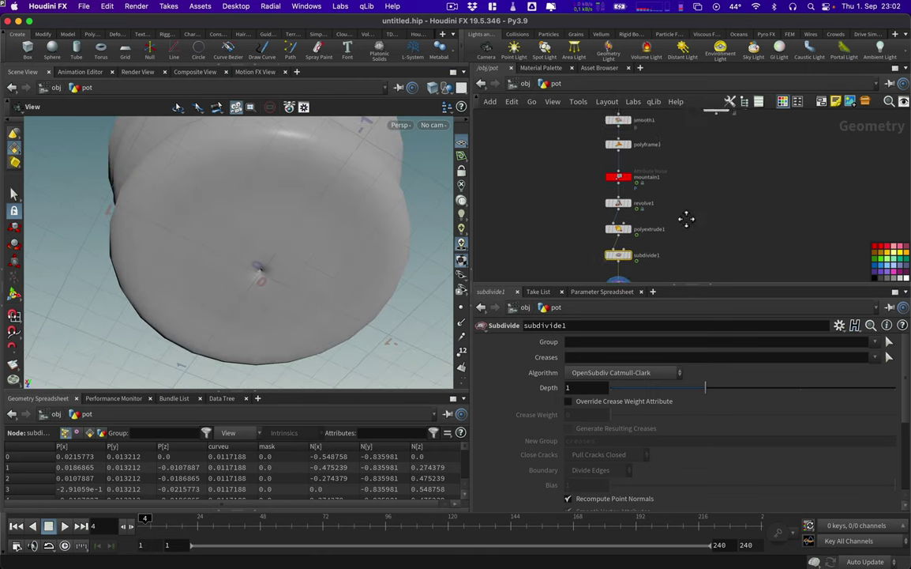
{"action": "middle_click_drag", "start_coordinate": [688, 220], "coordinate": [689, 147]}
{"action": "scroll", "coordinate": [689, 147], "scroll_direction": "down", "scroll_amount": 2}
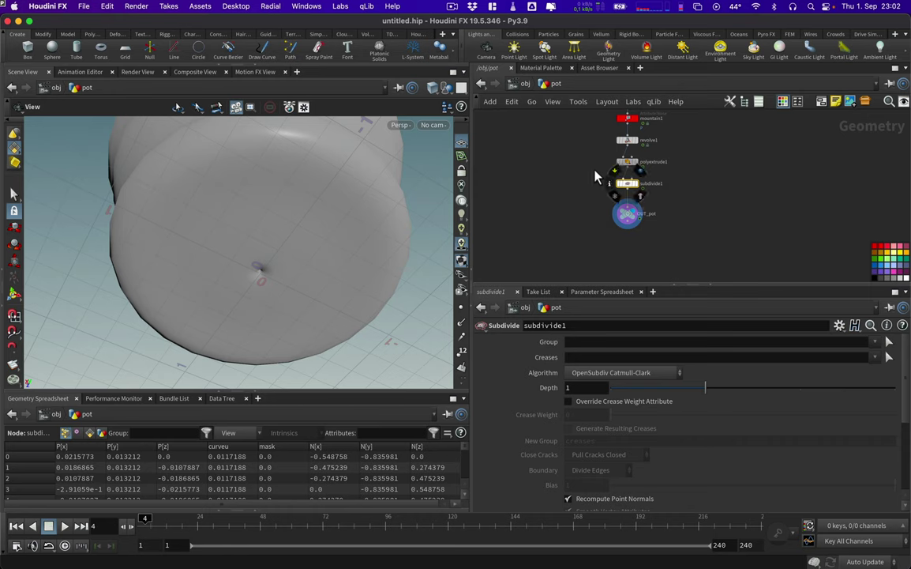
{"action": "left_click_drag", "start_coordinate": [602, 179], "coordinate": [686, 258]}
{"action": "left_click_drag", "start_coordinate": [618, 149], "coordinate": [621, 187]}
{"action": "key", "text": "Tab"}
{"action": "type", "text": "null"}
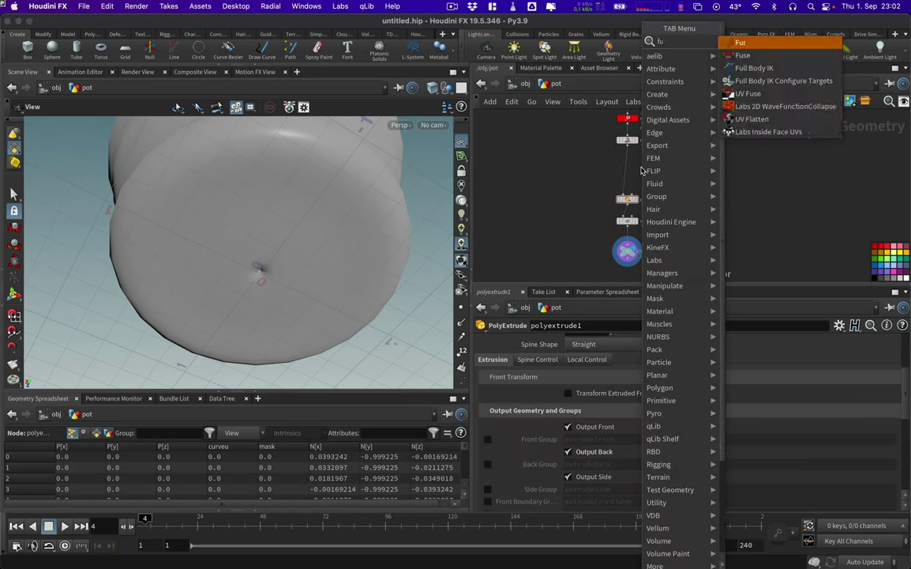
{"action": "key", "text": "Return"}
{"action": "left_click", "coordinate": [652, 178]}
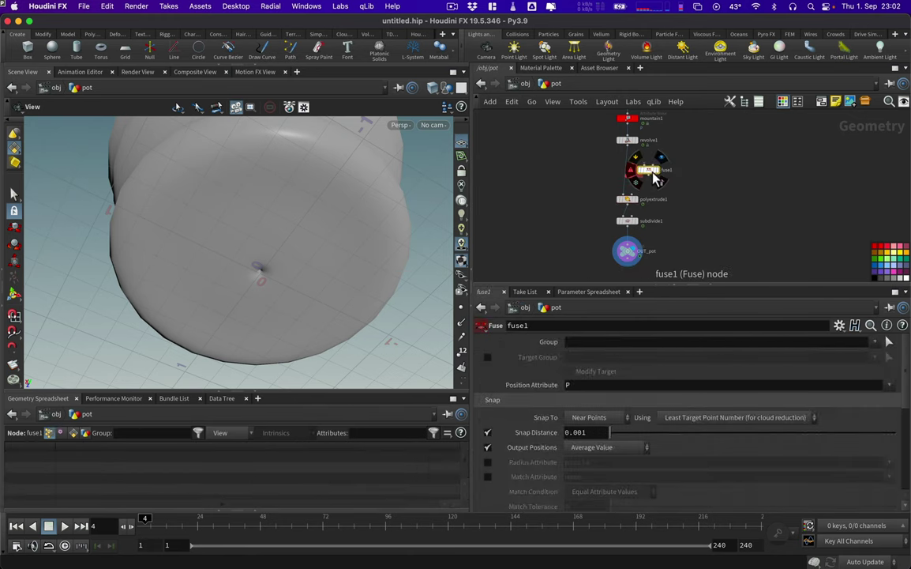
{"action": "left_click_drag", "start_coordinate": [652, 180], "coordinate": [631, 175]}
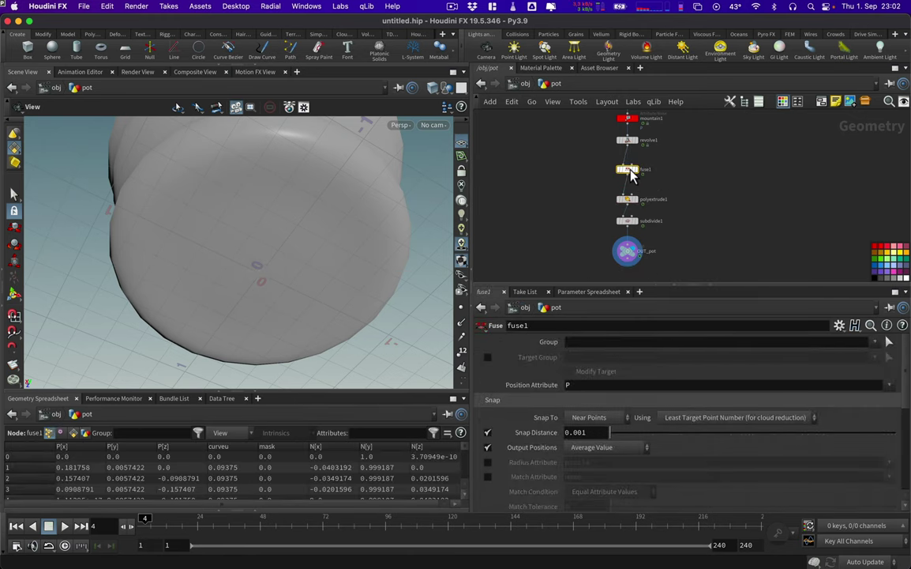
{"action": "mouse_move", "coordinate": [287, 237]}
{"action": "left_mouse_down"}
{"action": "mouse_move", "coordinate": [287, 395]}
{"action": "mouse_move", "coordinate": [261, 355]}
{"action": "mouse_move", "coordinate": [274, 277]}
{"action": "mouse_move", "coordinate": [310, 305]}
{"action": "mouse_move", "coordinate": [303, 236]}
{"action": "left_mouse_up"}
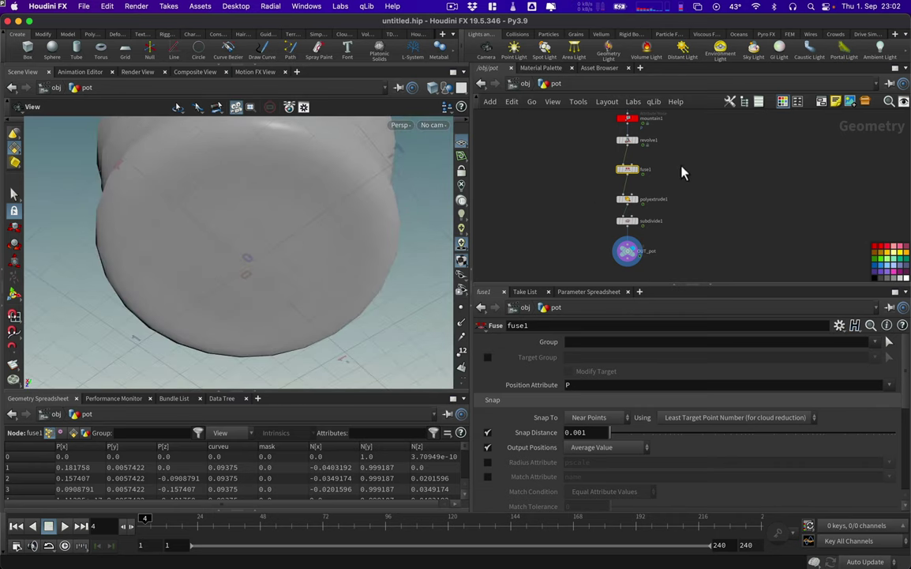